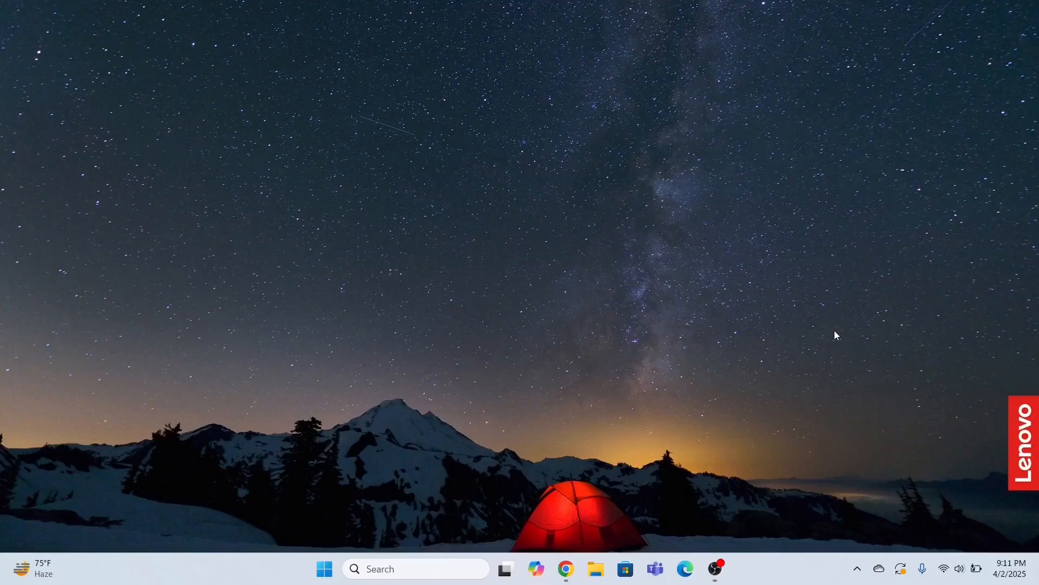
Step: Search Google for 'download vmware workstation' and follow the download link to Broadcom sign-in
left_click(565, 569)
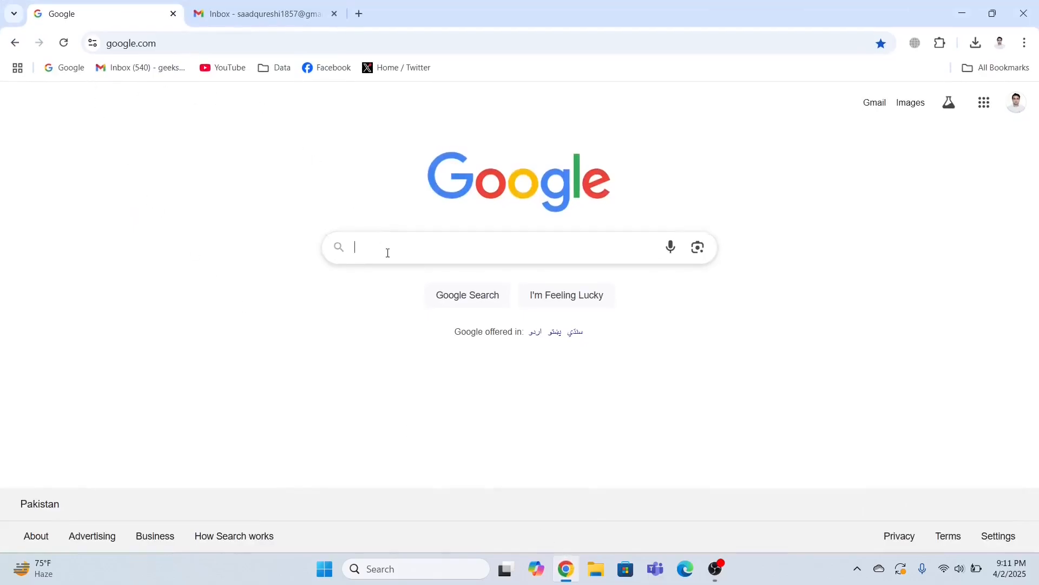
type("d")
left_click(432, 277)
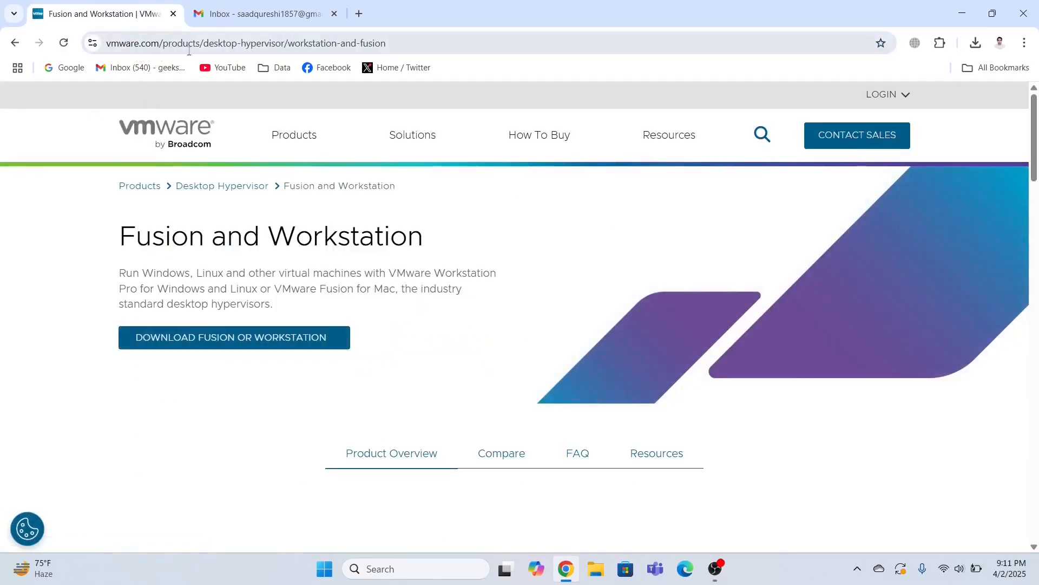
scroll(563, 231, "down", 4)
scroll(562, 232, "down", 2)
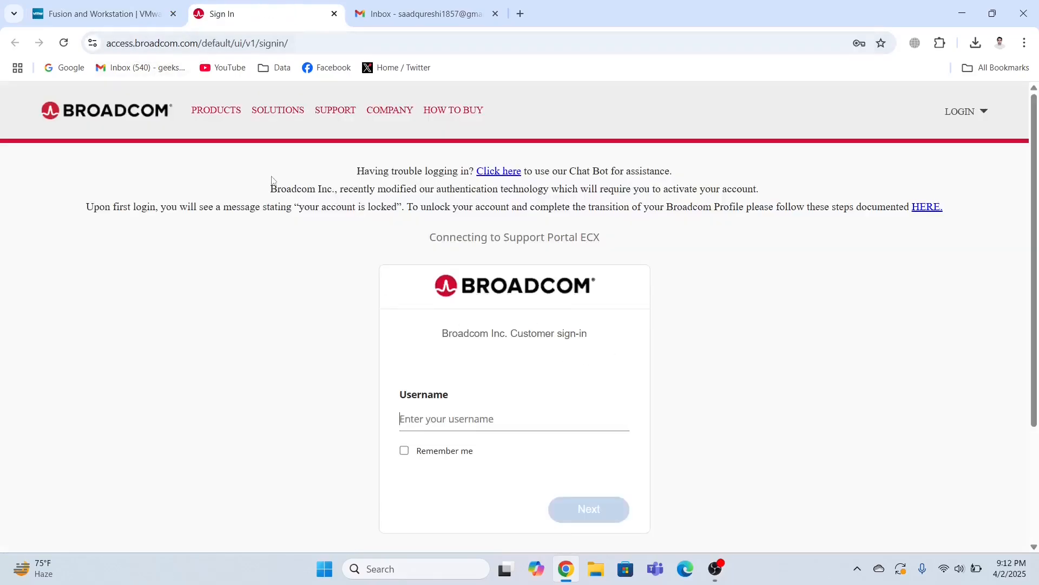
Step: Start creating a new Broadcom account via LOGIN > REGISTER
left_click(966, 111)
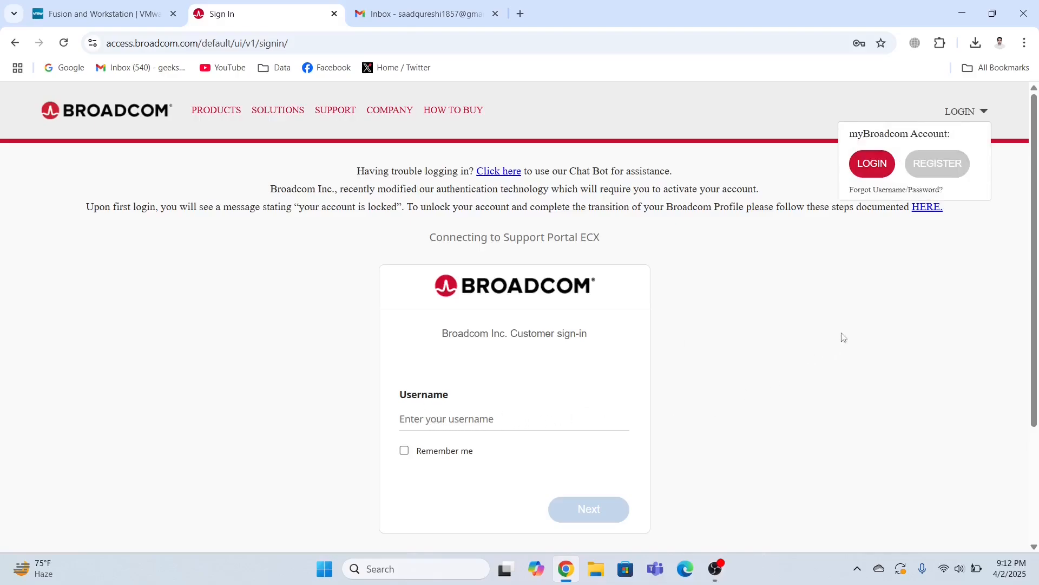
left_click(938, 163)
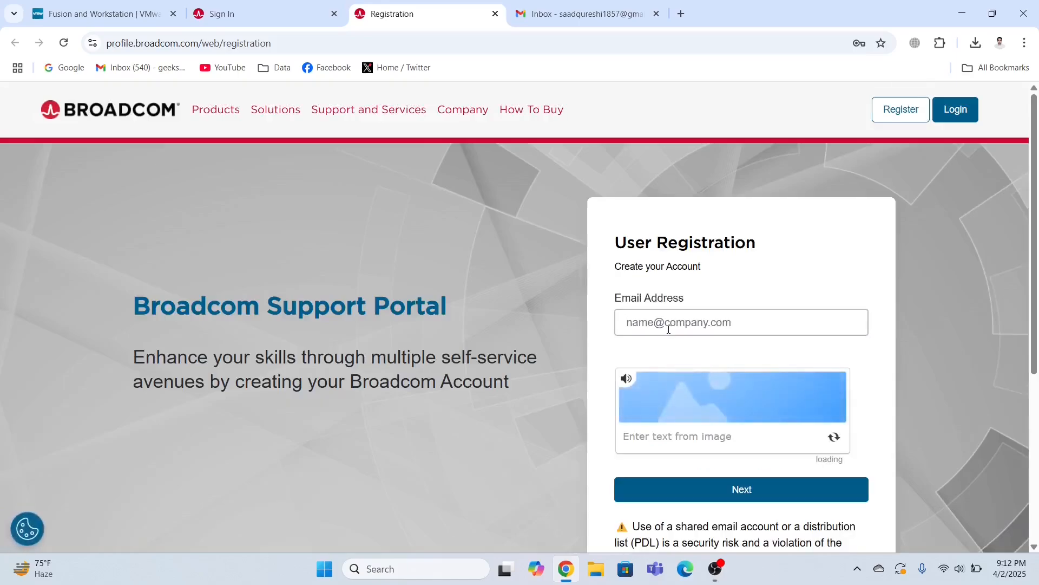
Step: Select the signed-in Gmail account's email address from the avatar menu for copying
left_click(580, 13)
left_click(1017, 104)
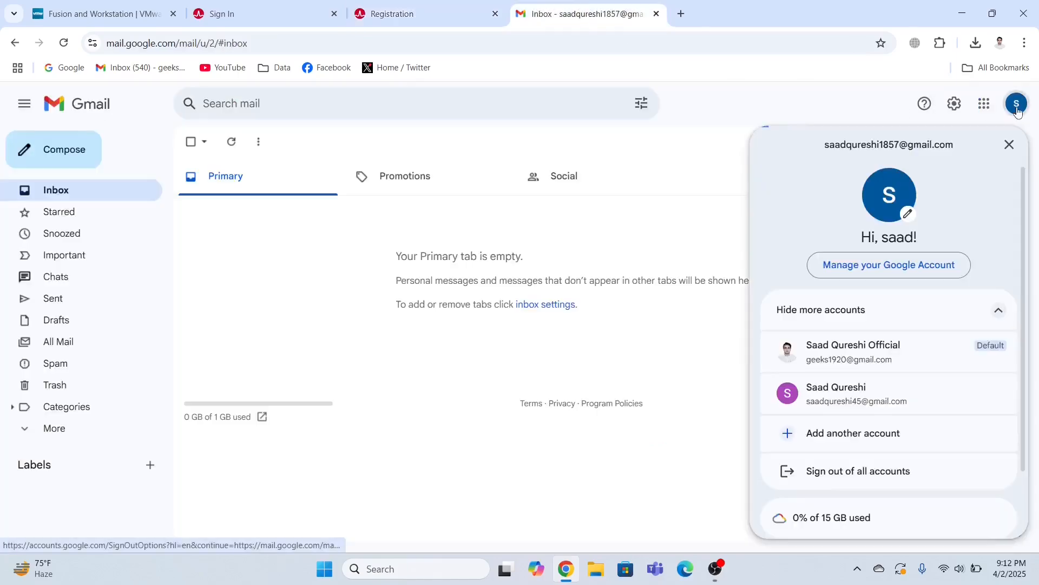
left_click_drag(826, 145, 953, 145)
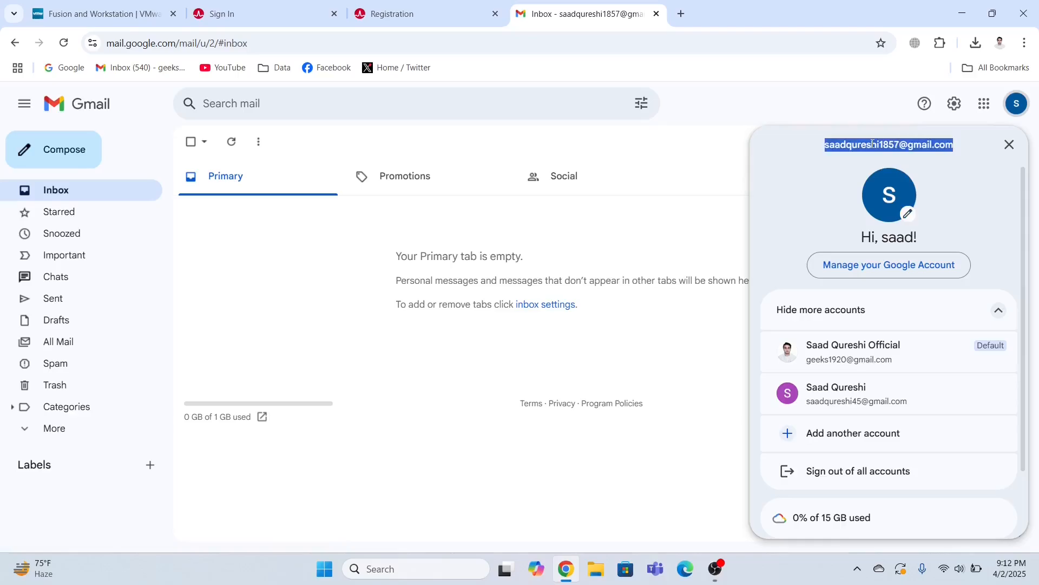
right_click(877, 144)
Step: Copy the email address and paste it into the registration Email Address field
left_click(650, 162)
left_click(422, 13)
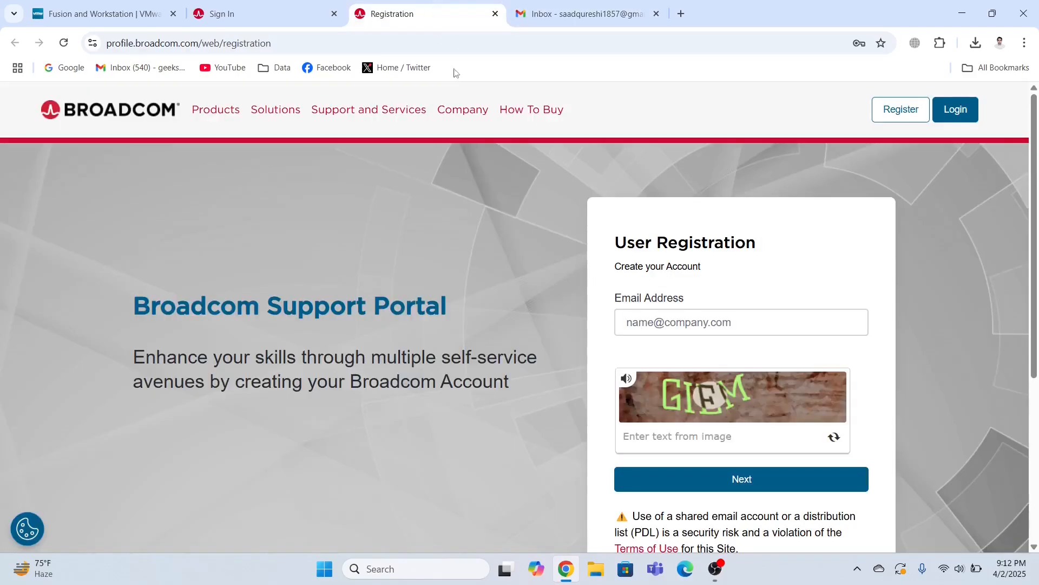
left_click(646, 318)
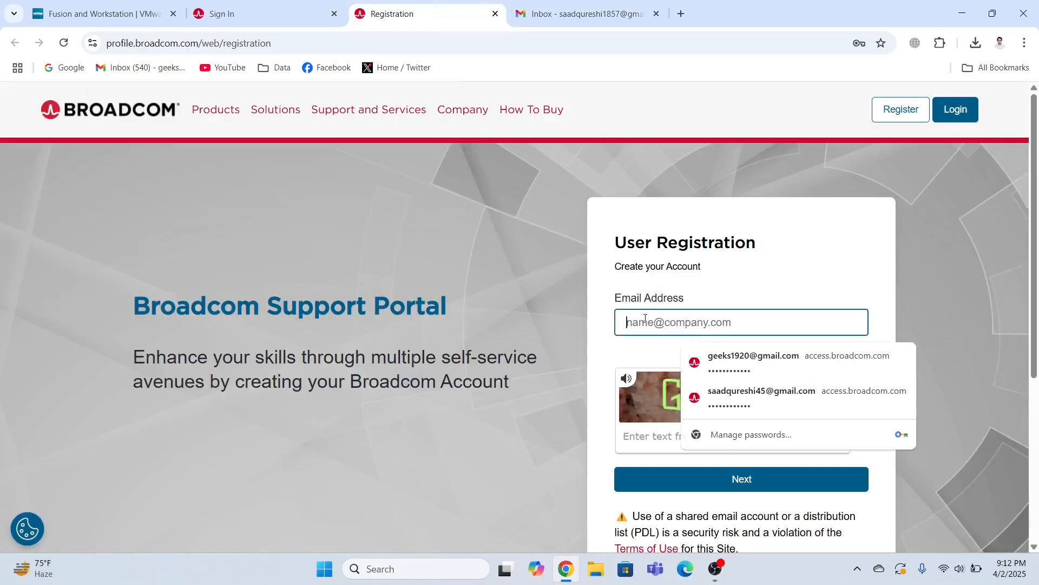
key("ctrl+v")
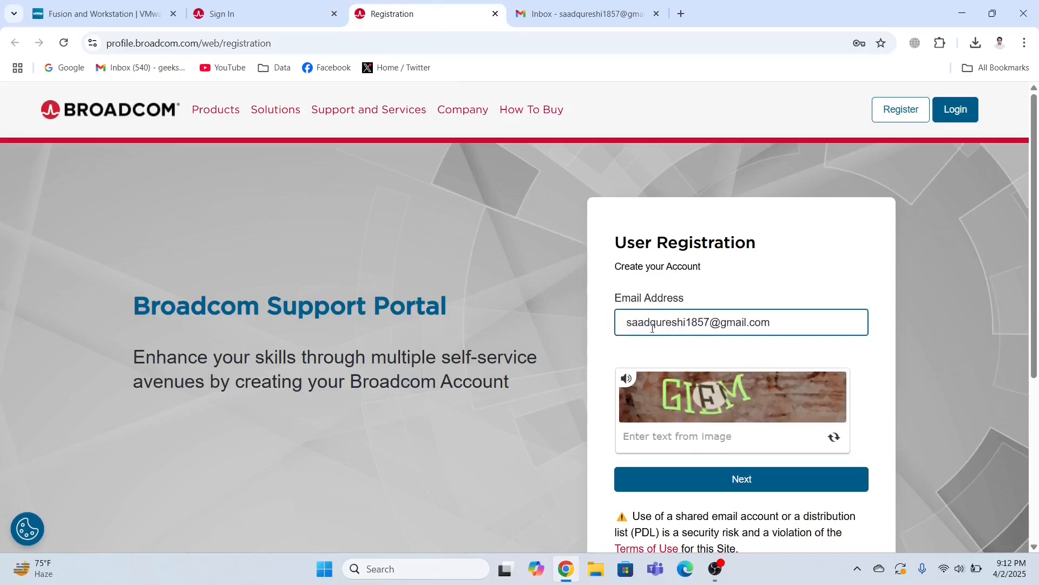
Step: Enter the captcha text and submit to reach the email verification step
left_click(698, 439)
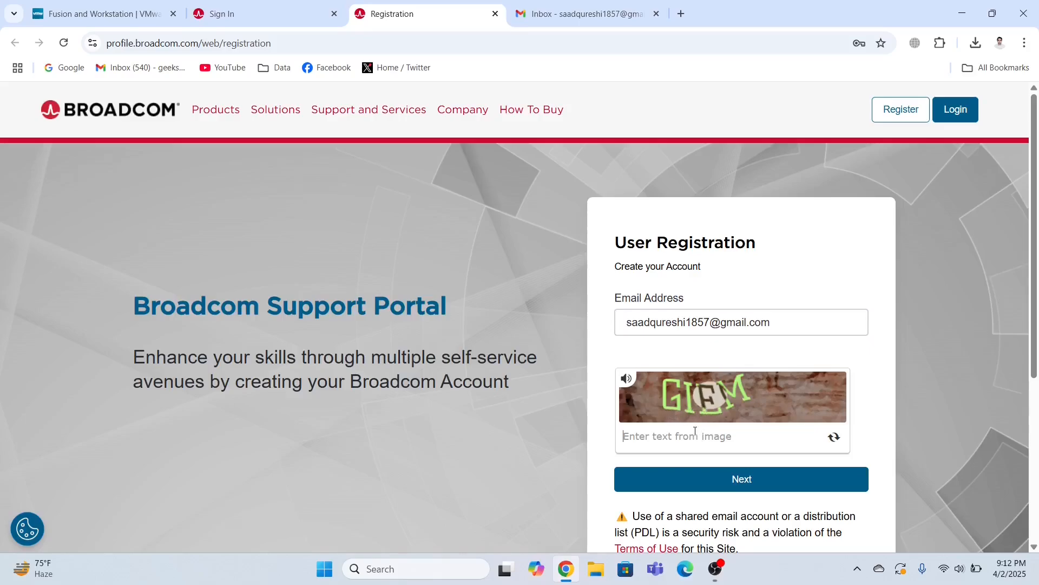
type("gie")
type("m")
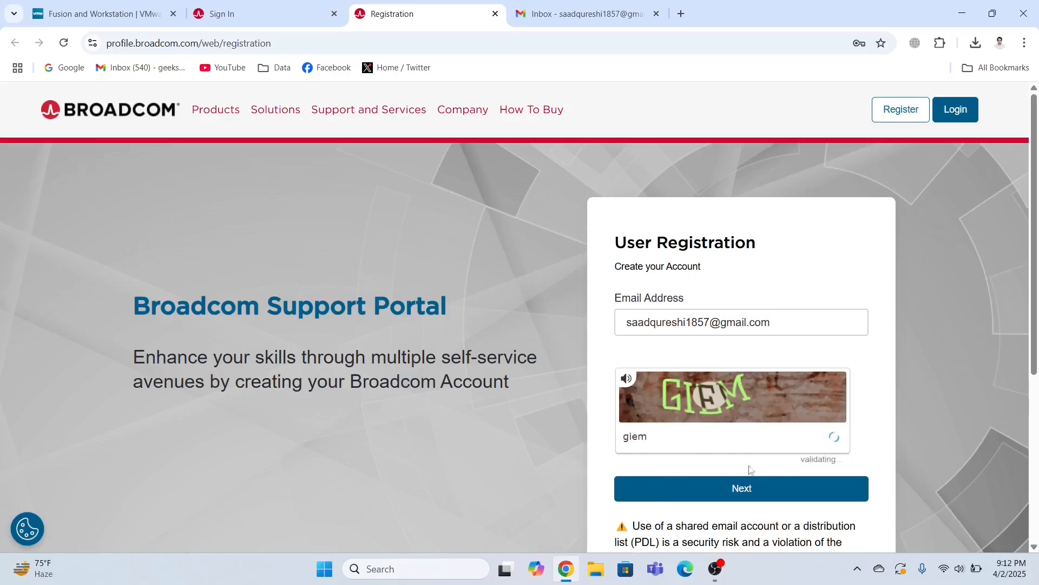
left_click(754, 496)
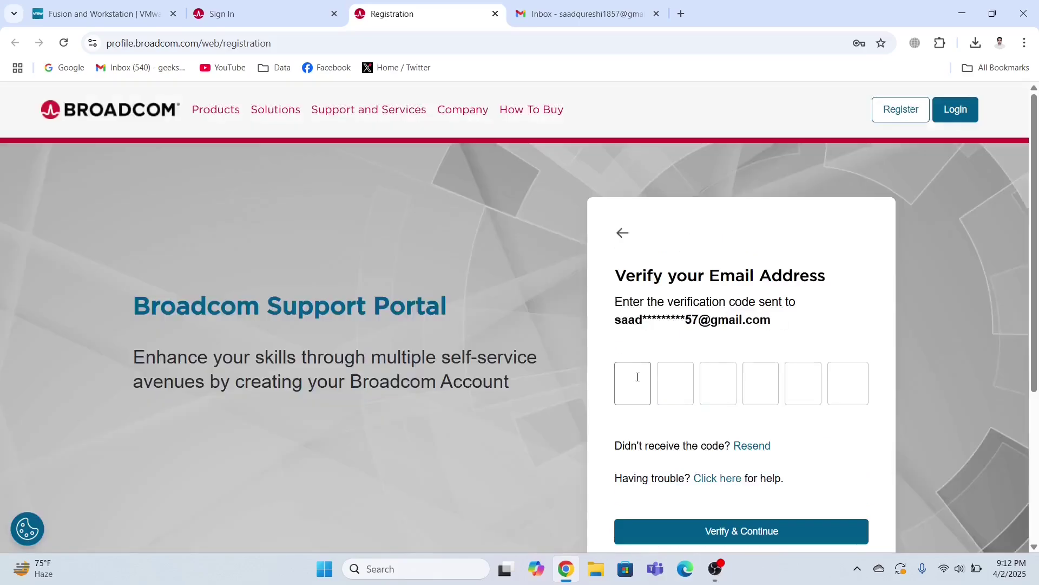
left_click(638, 376)
left_click(587, 14)
left_click(493, 210)
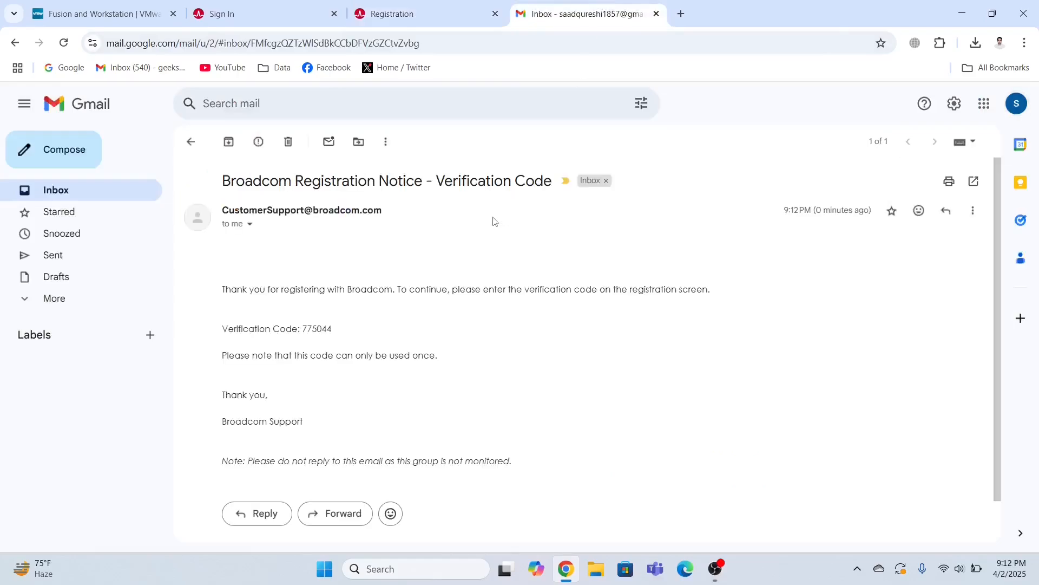
double_click(314, 343)
right_click(317, 343)
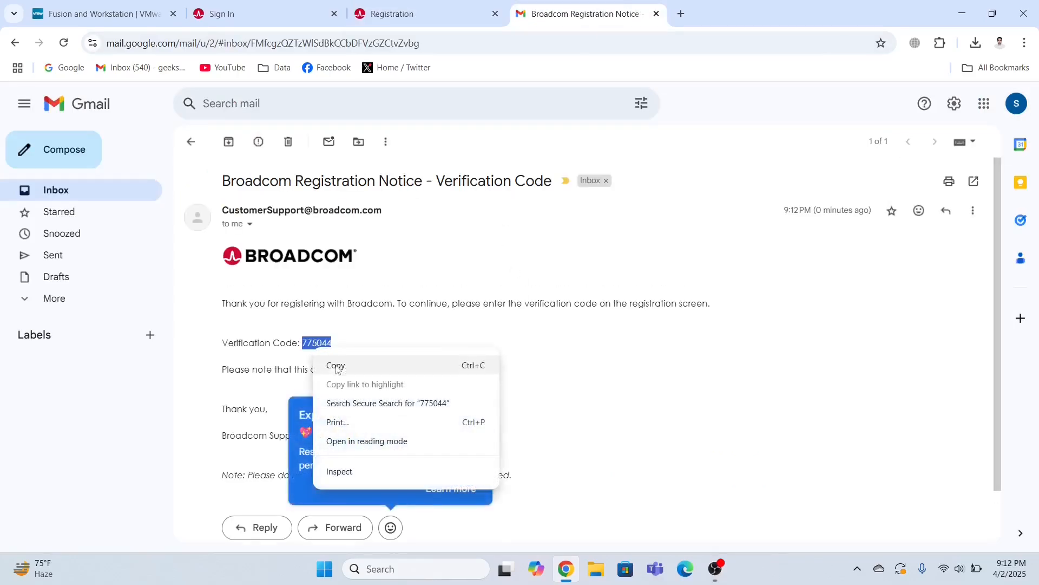
left_click(335, 363)
Step: Paste the code into the verification boxes and submit with Verify & Continue
left_click(422, 14)
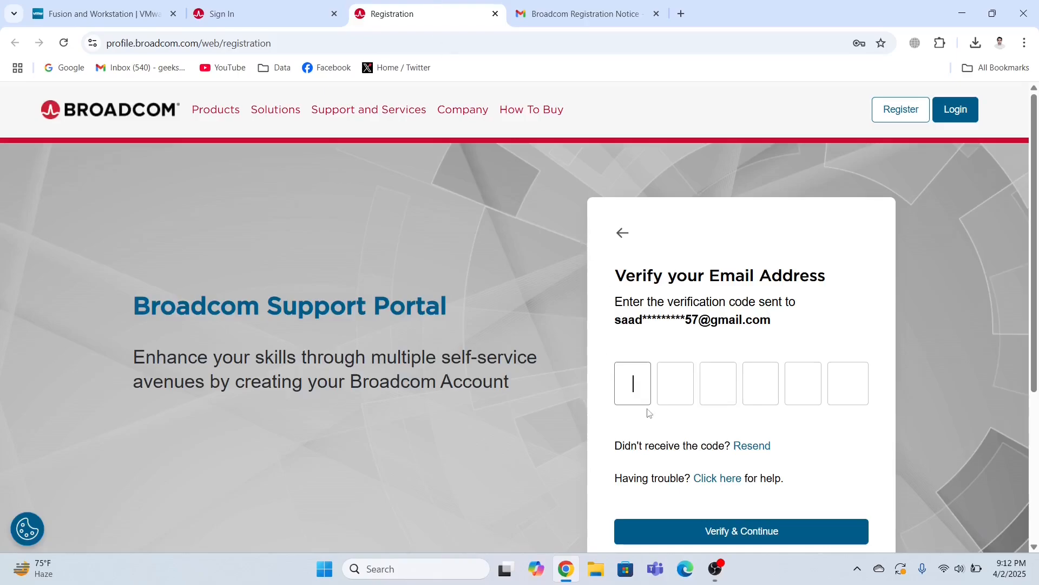
key("ctrl+v")
left_click(775, 527)
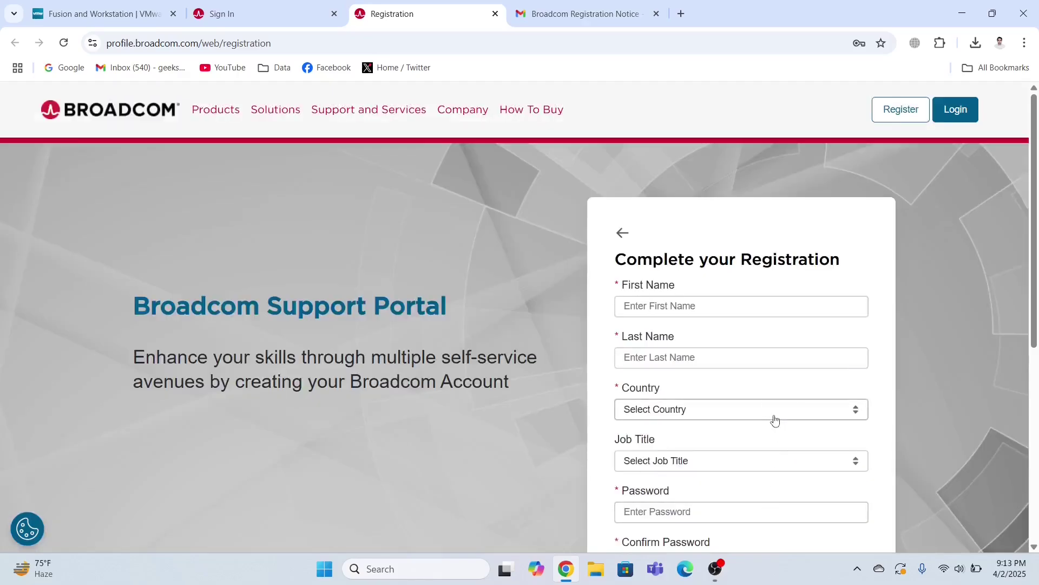
scroll(776, 420, "down", 1)
Step: Autofill first name, last name and country from saved details, adjusting the last name
left_click(689, 237)
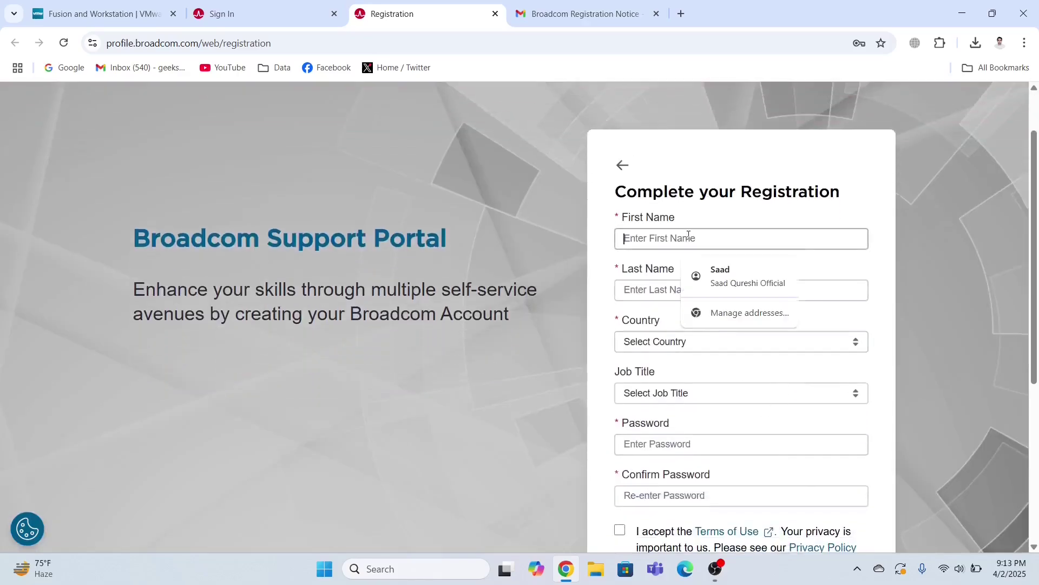
left_click(720, 276)
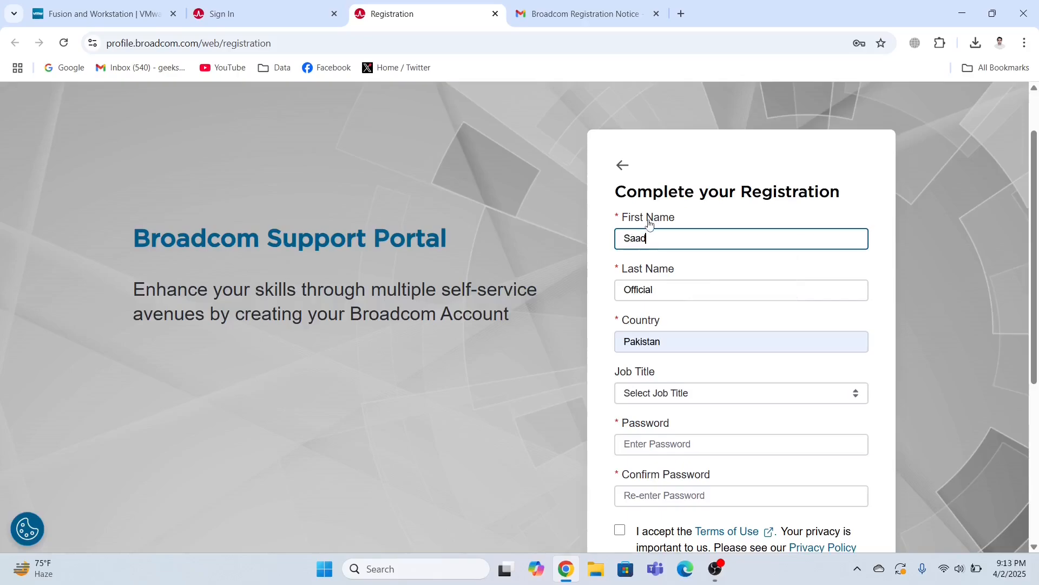
double_click(658, 289)
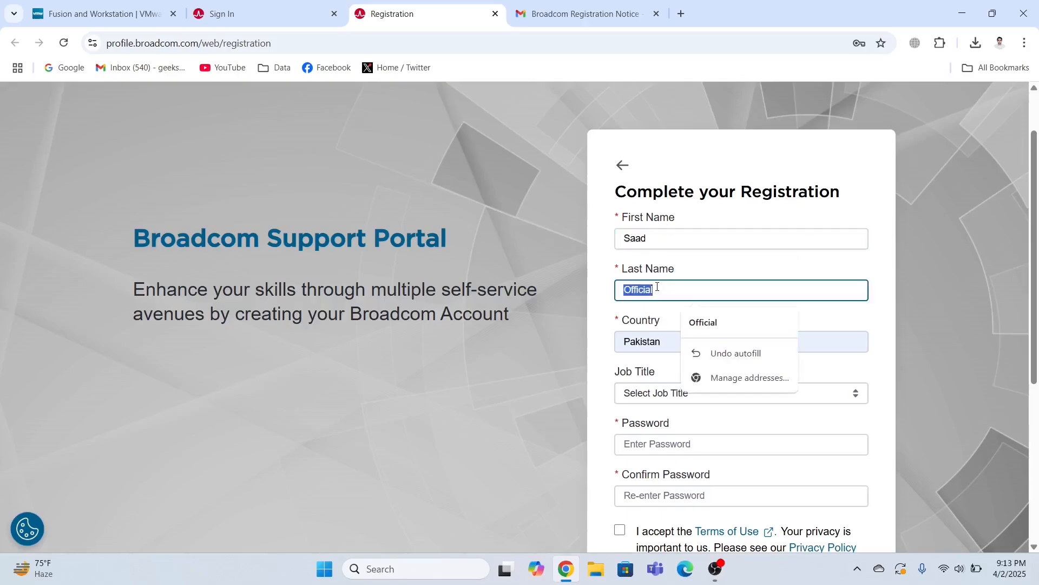
type("Qureshi")
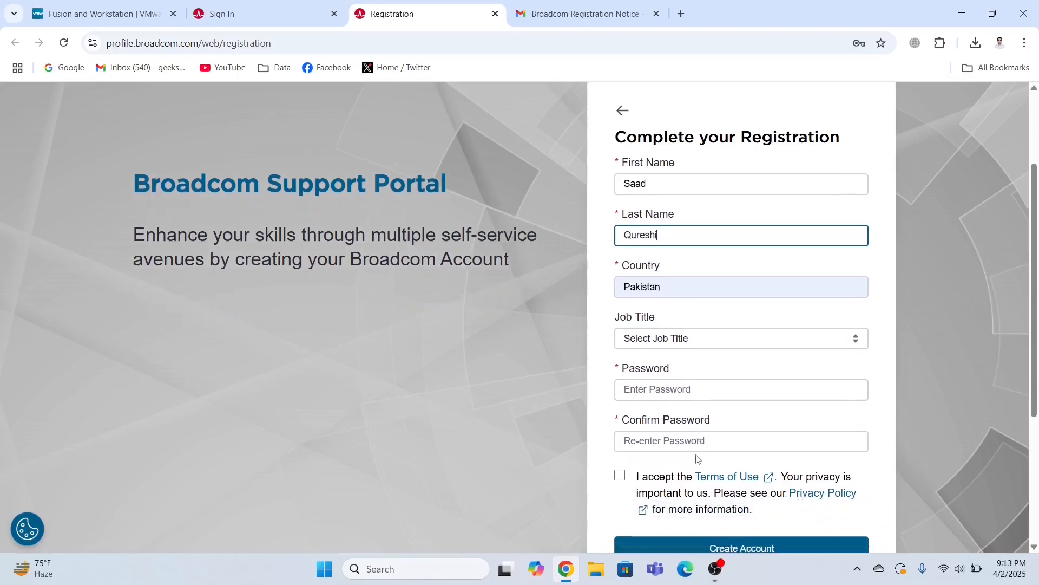
scroll(683, 395, "down", 2)
Step: Enter matching passwords, accept the Terms of Use and create the account
left_click(665, 308)
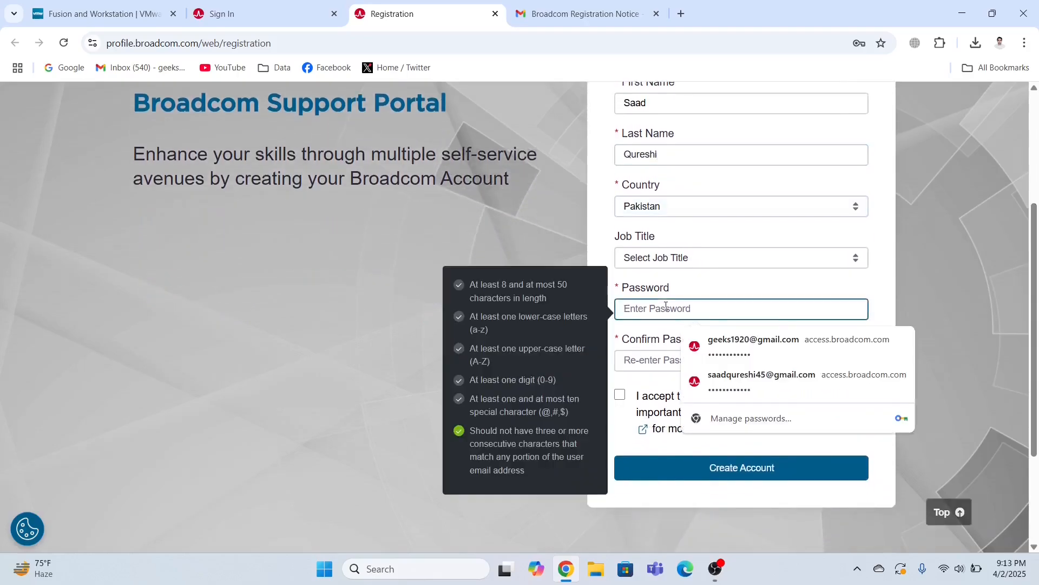
type("•••")
type("••••••")
key("Tab")
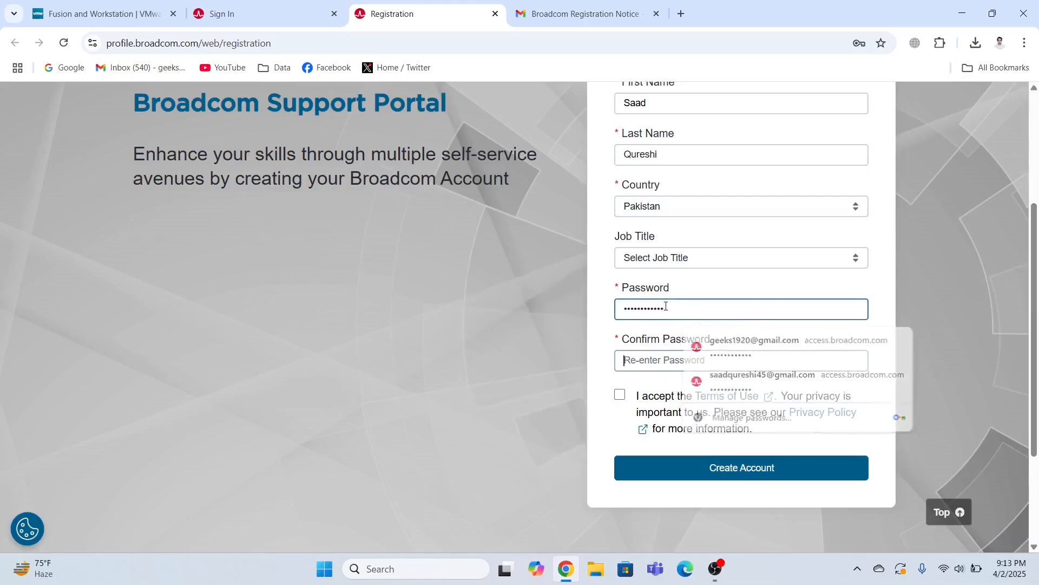
type("•")
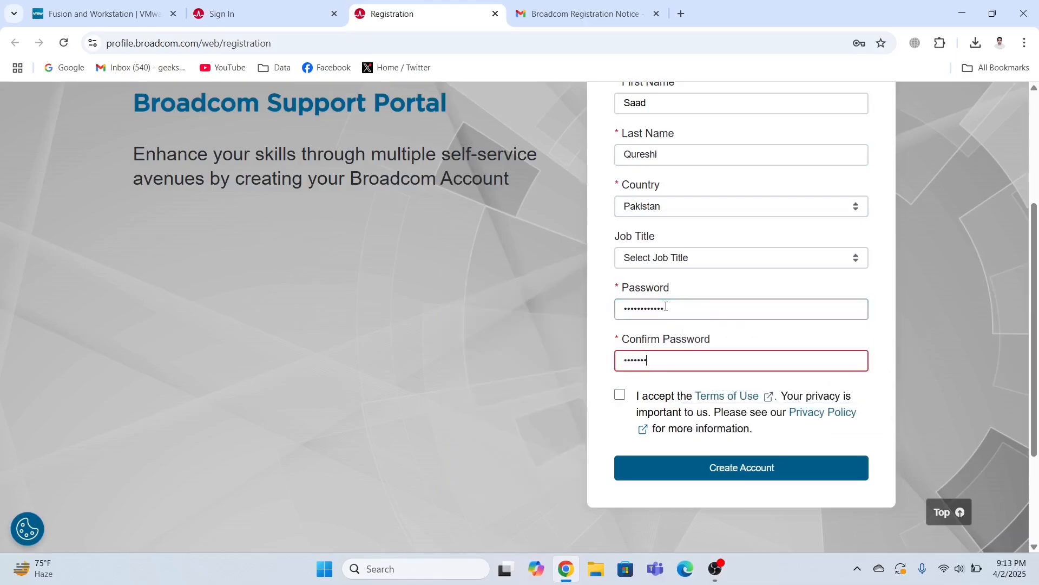
type("••")
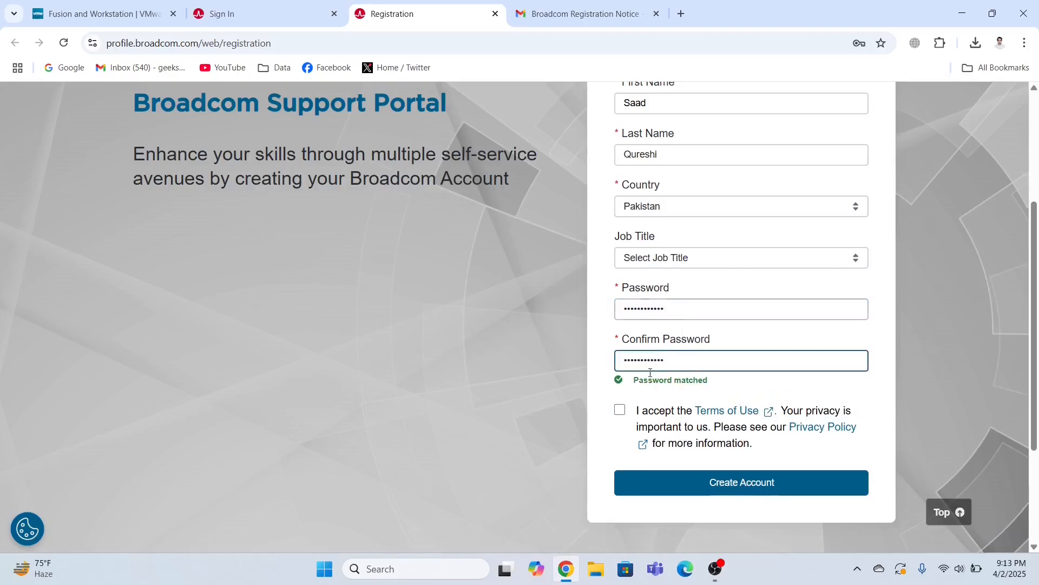
left_click(620, 409)
left_click(721, 480)
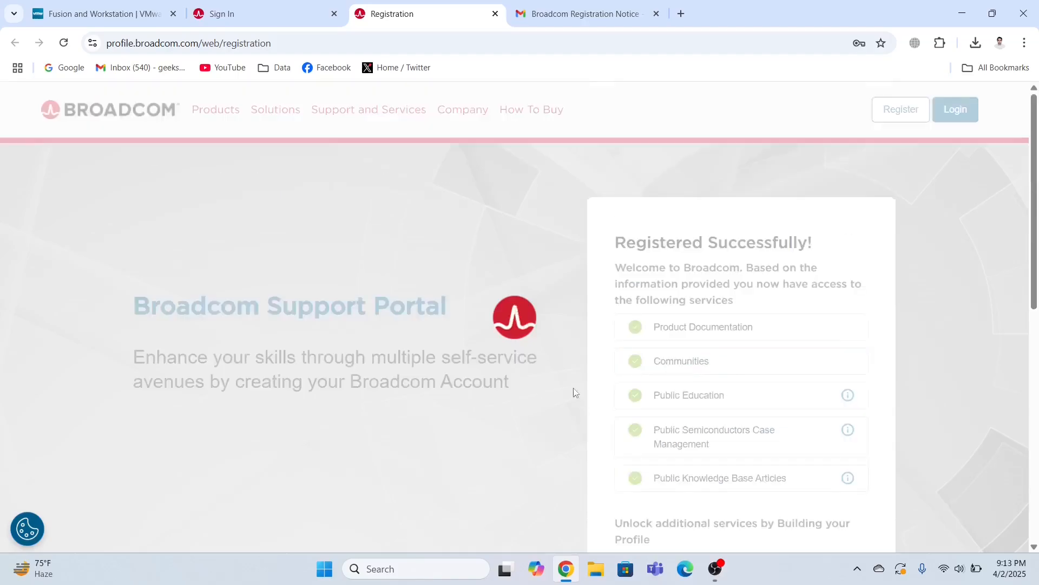
scroll(789, 305, "down", 5)
scroll(790, 304, "down", 1)
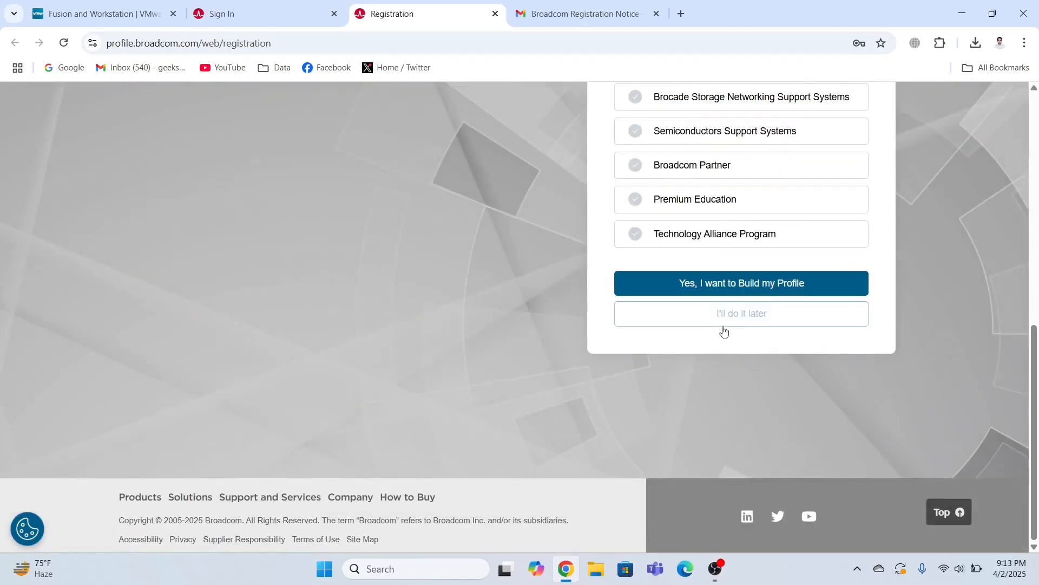
scroll(789, 305, "up", 2)
scroll(790, 304, "up", 4)
scroll(804, 295, "up", 2)
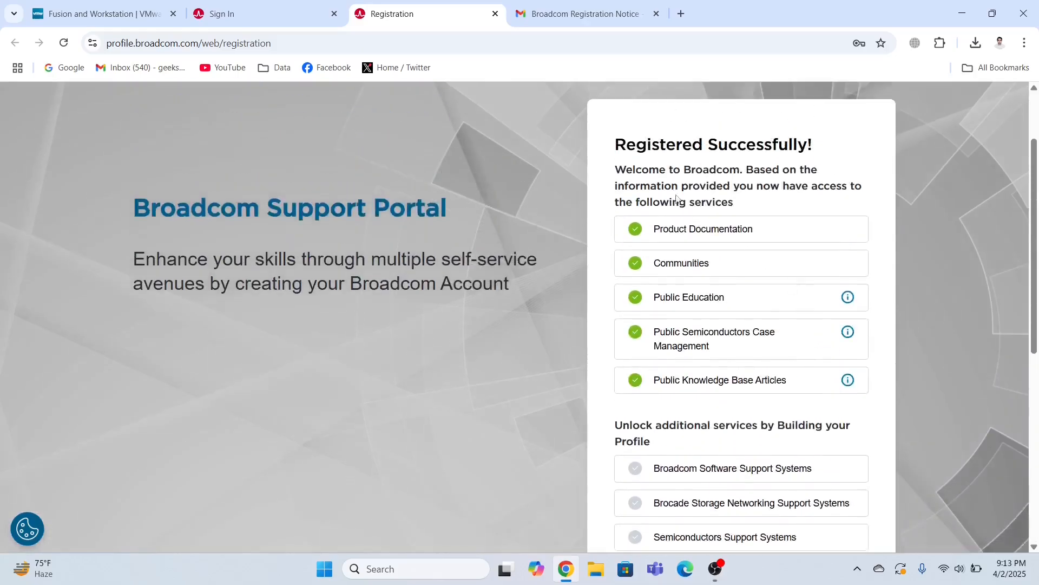
scroll(703, 162, "down", 5)
scroll(731, 244, "down", 1)
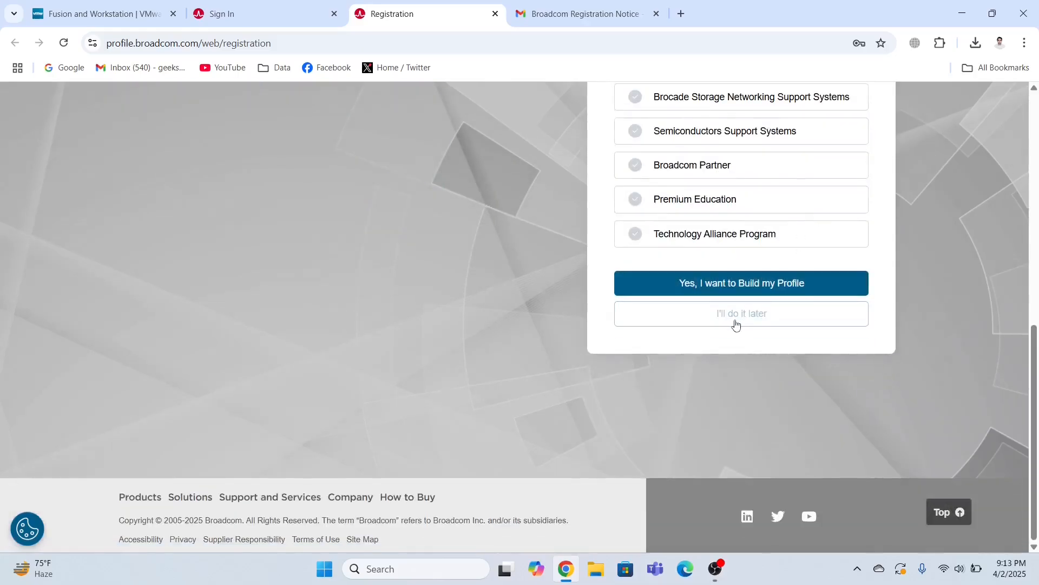
Step: Skip profile building with 'I'll do it later' to reach the Broadcom Support home page
left_click(737, 316)
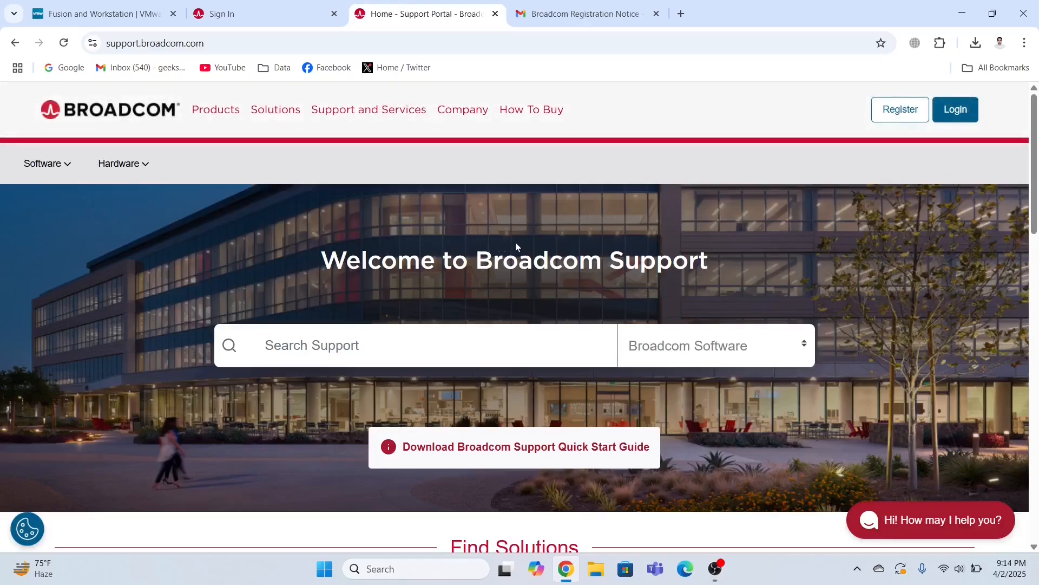
Step: Choose DOWNLOAD NOW for Workstation and confirm the registered account email in Gmail
left_click(104, 13)
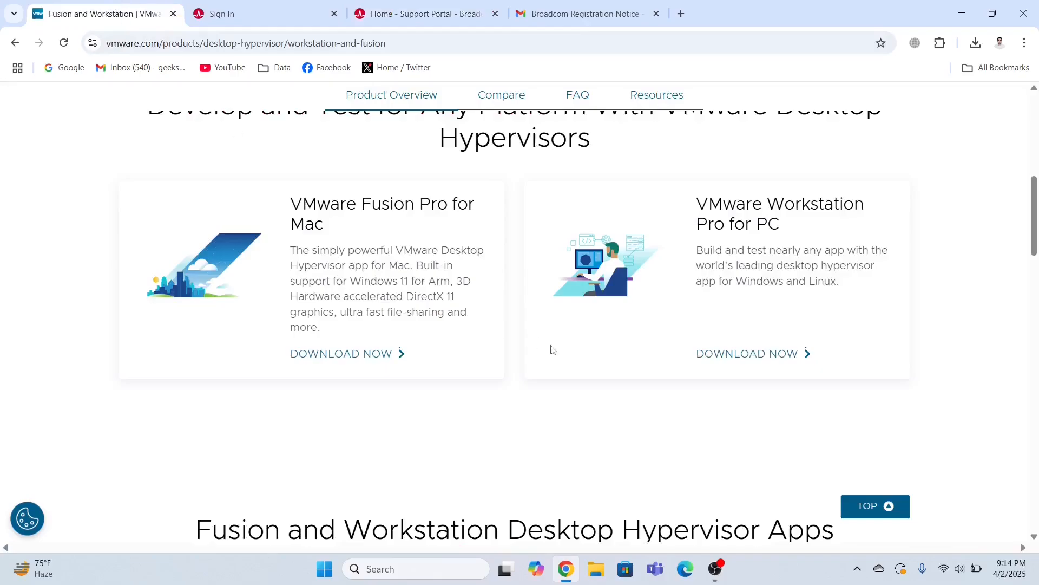
left_click(746, 353)
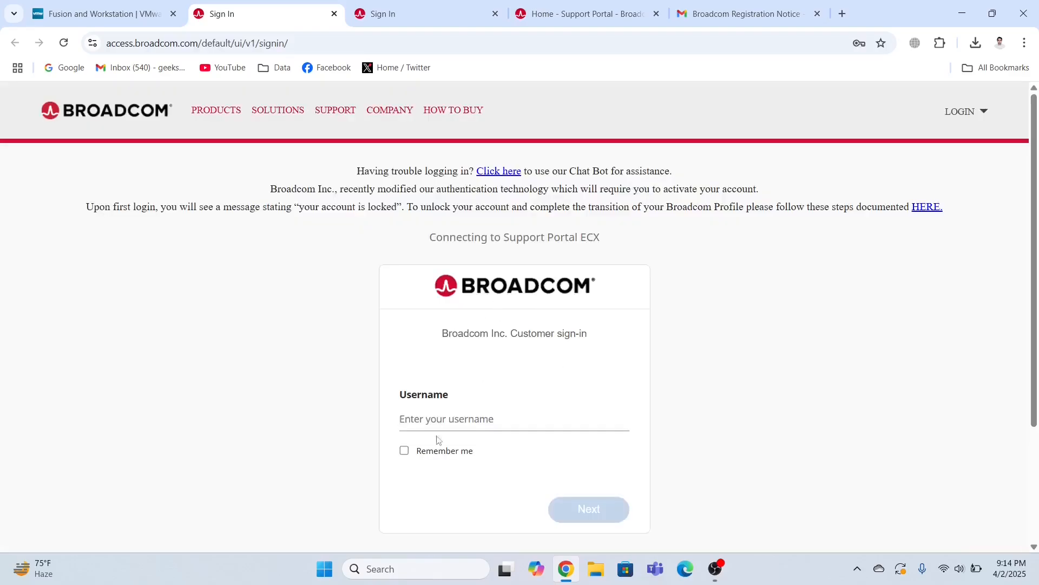
left_click(451, 414)
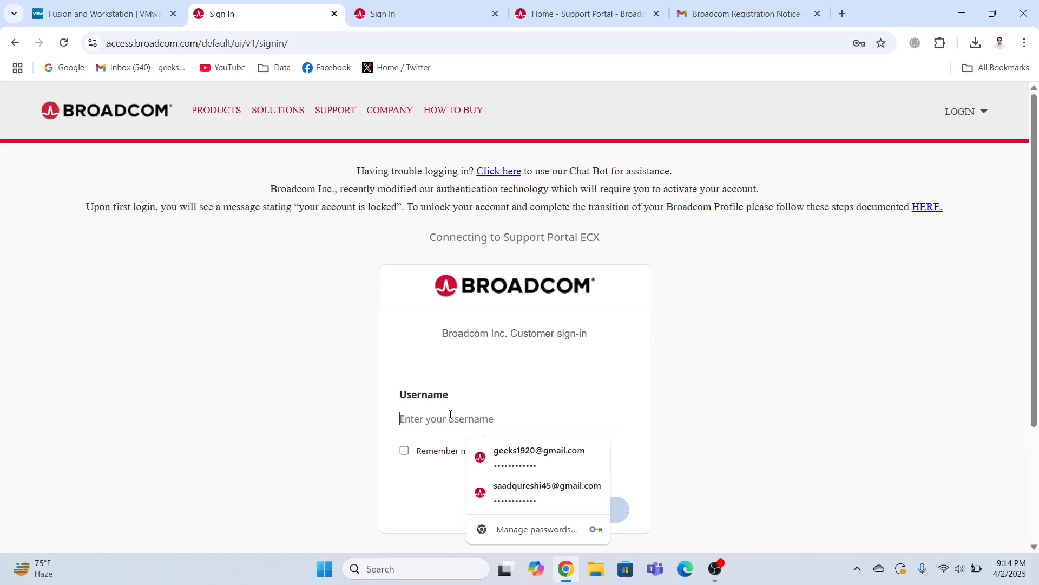
left_click(747, 14)
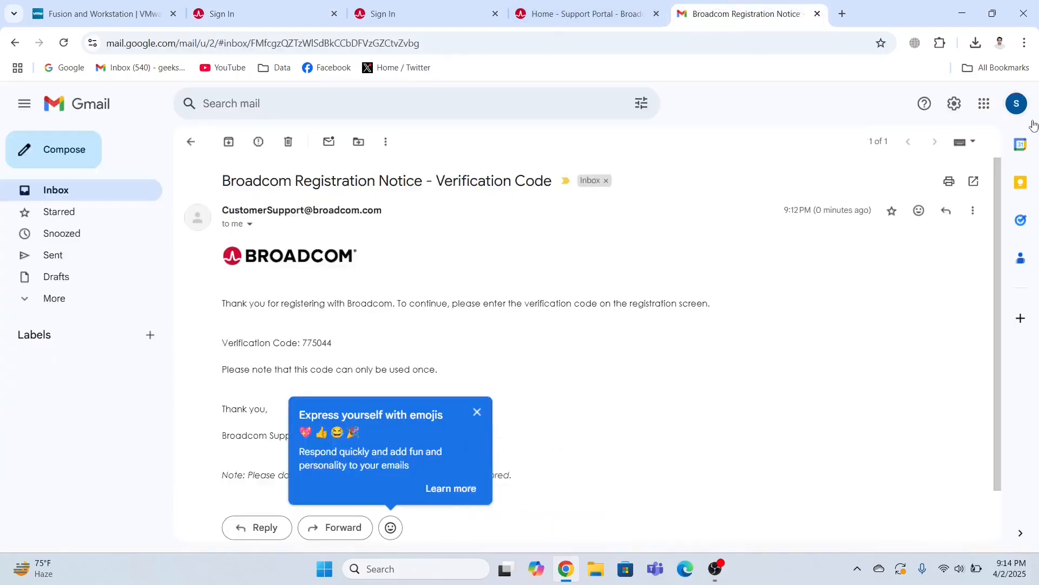
left_click(1016, 104)
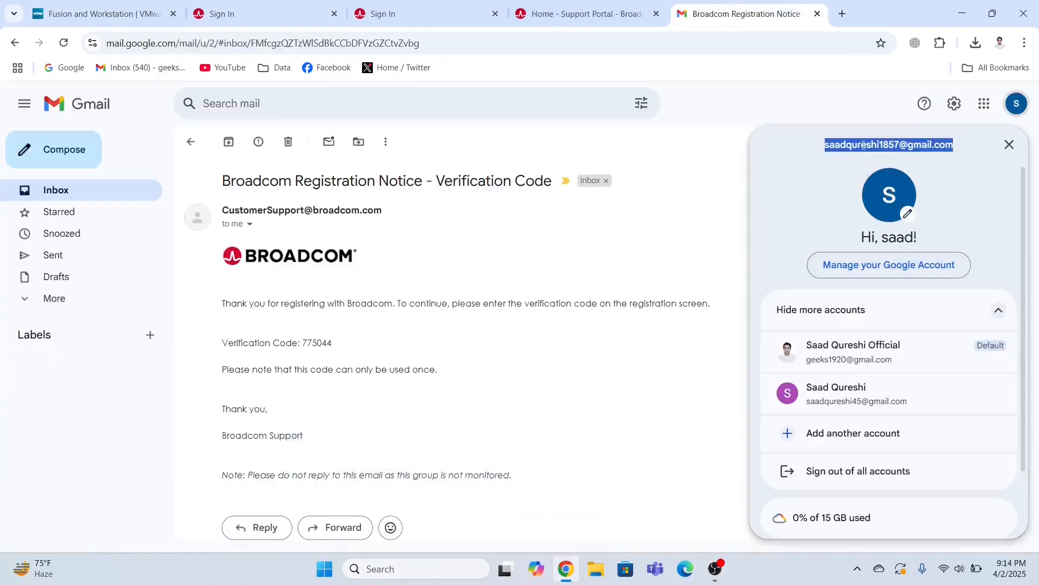
left_click(244, 13)
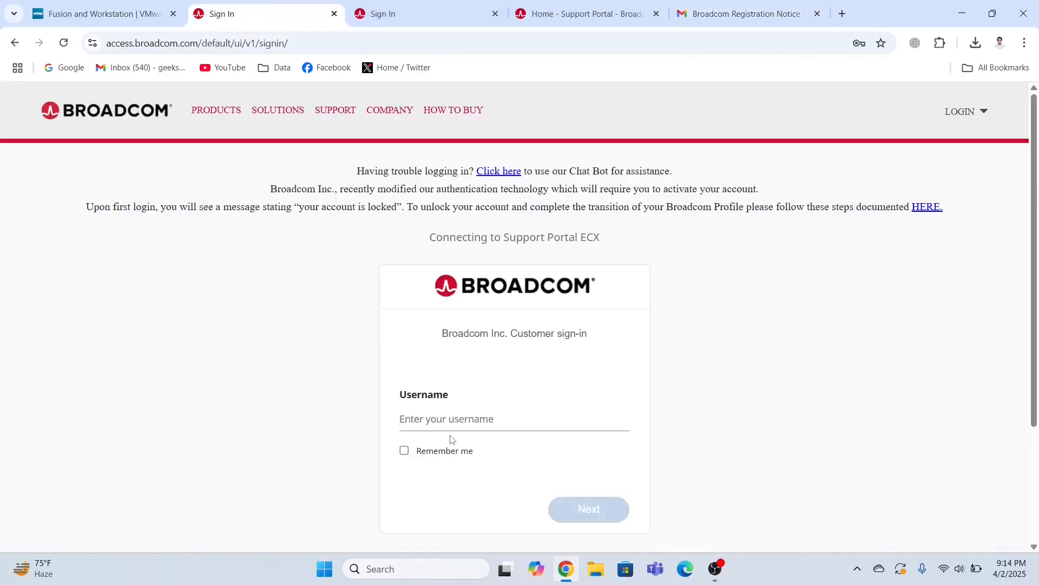
Step: Sign in to Broadcom with the new account's username and password to reach My Downloads
left_click(447, 418)
left_click(520, 452)
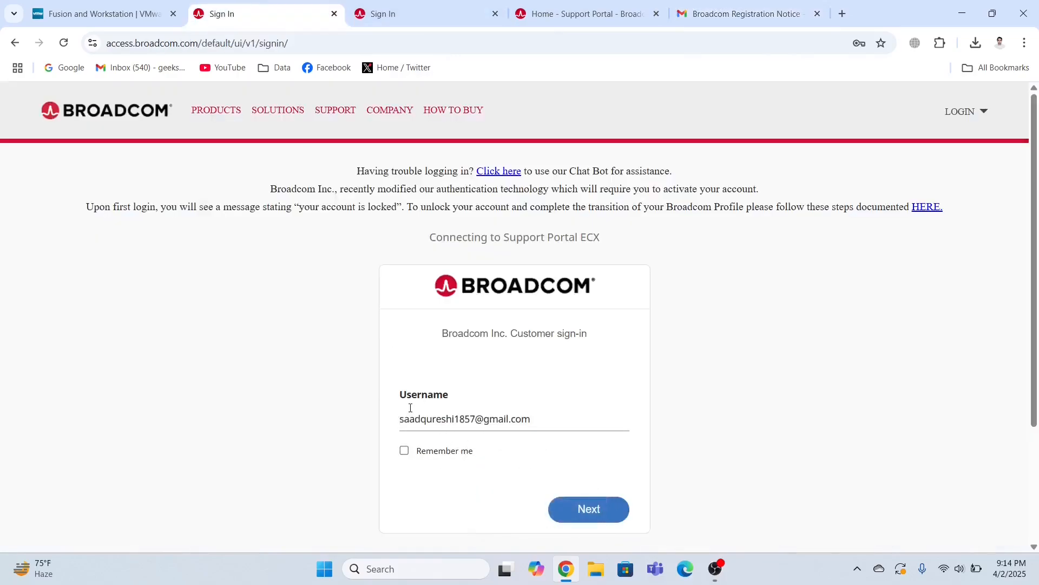
left_click(581, 511)
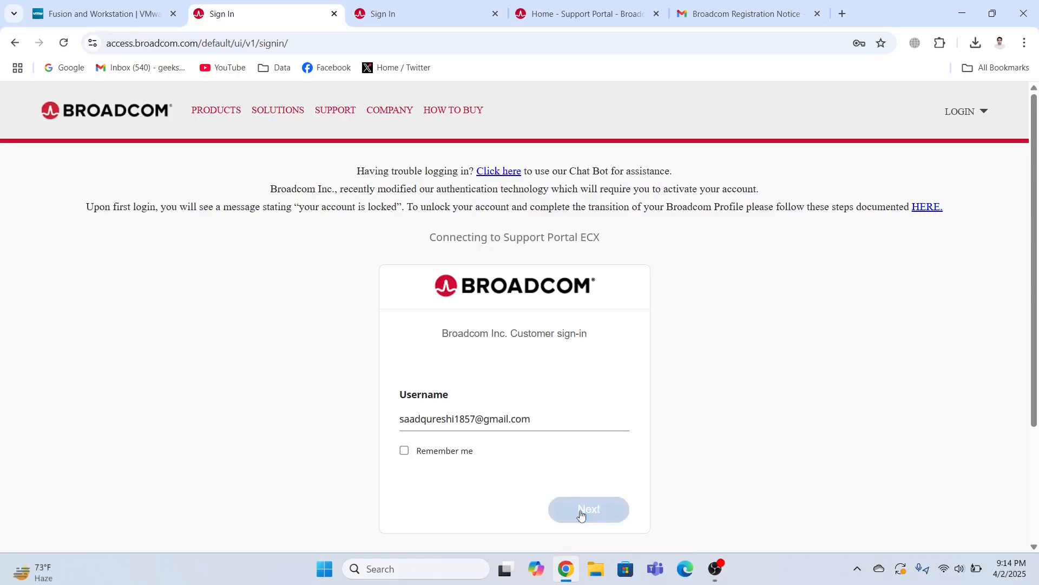
left_click(472, 441)
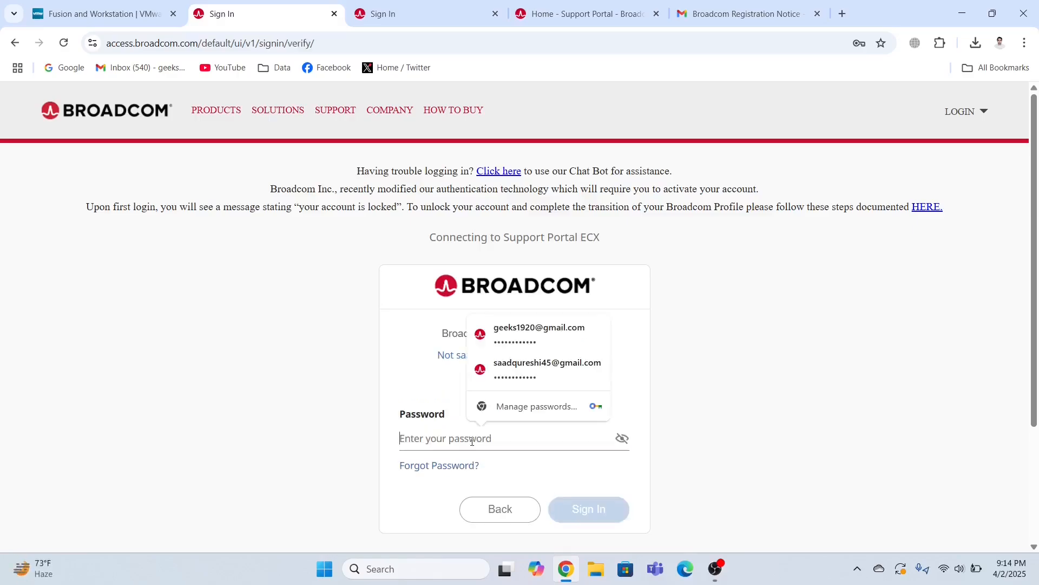
type("•••")
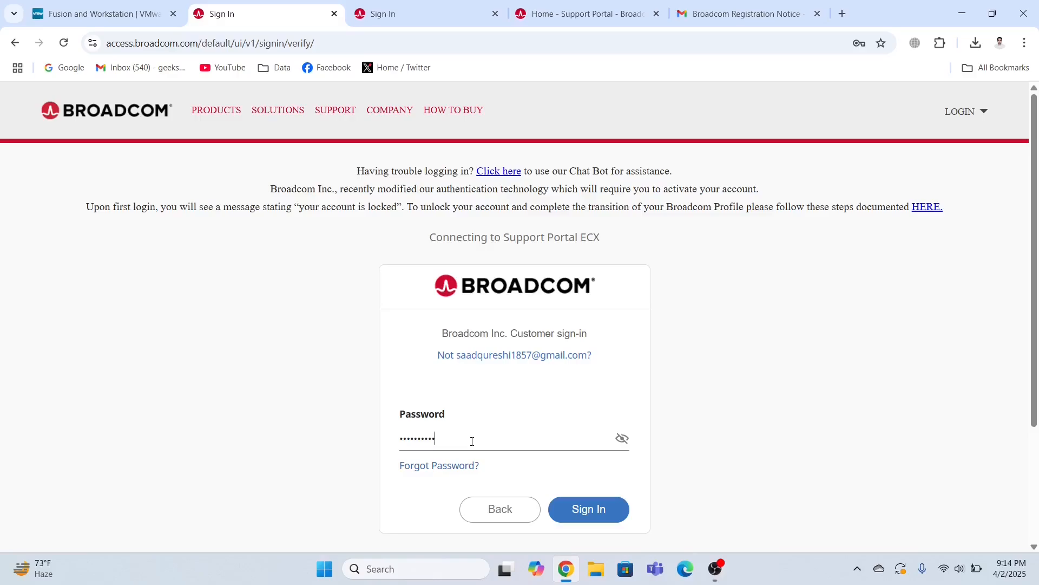
left_click(588, 509)
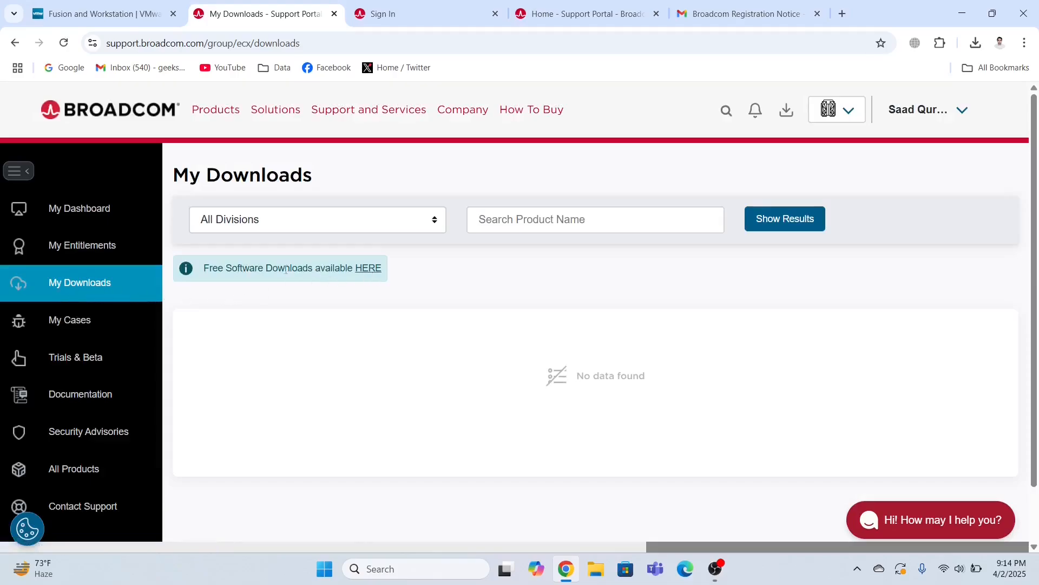
Step: Navigate free downloads to VMware Workstation Player 16 and select release 16.2.2
left_click(366, 269)
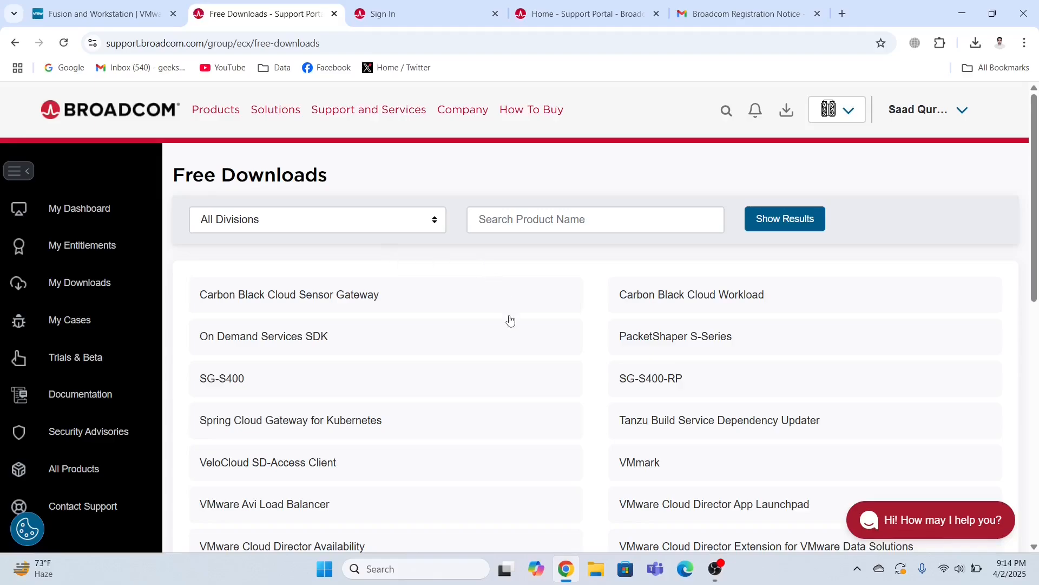
scroll(500, 283, "down", 5)
scroll(500, 283, "down", 5)
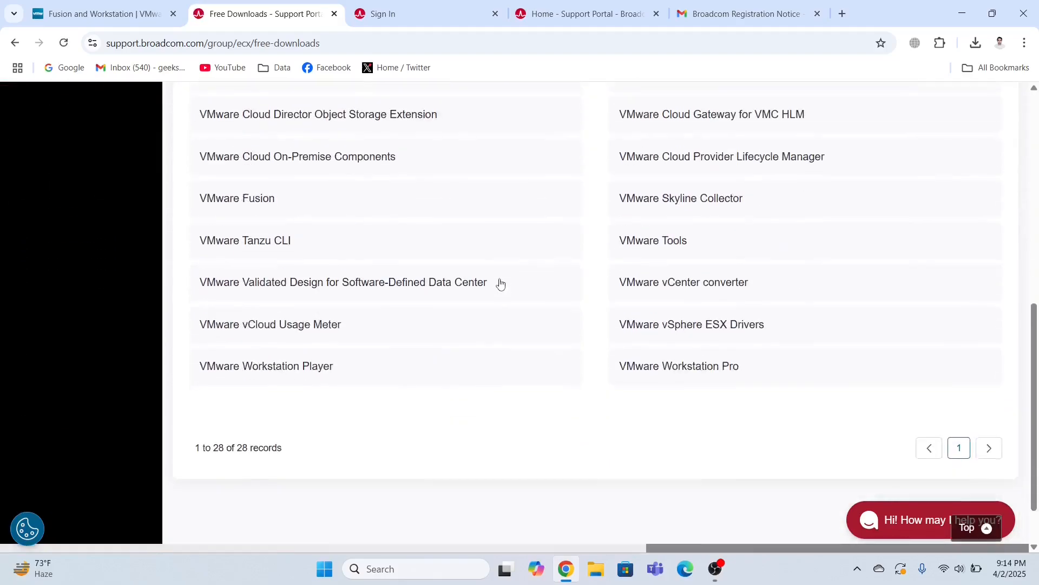
scroll(499, 283, "down", 3)
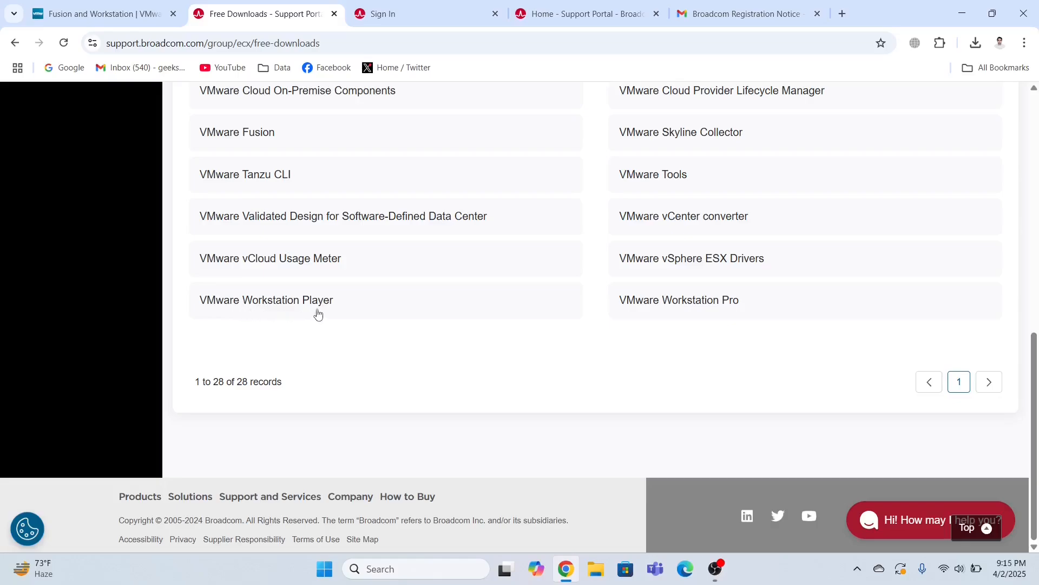
left_click(301, 311)
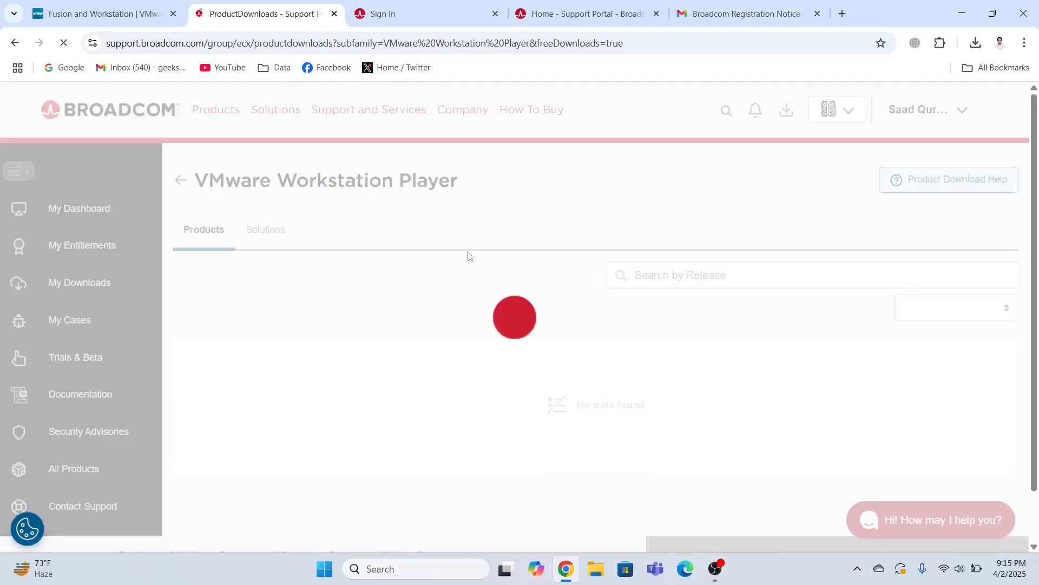
scroll(467, 258, "down", 2)
scroll(467, 258, "up", 2)
scroll(468, 259, "down", 2)
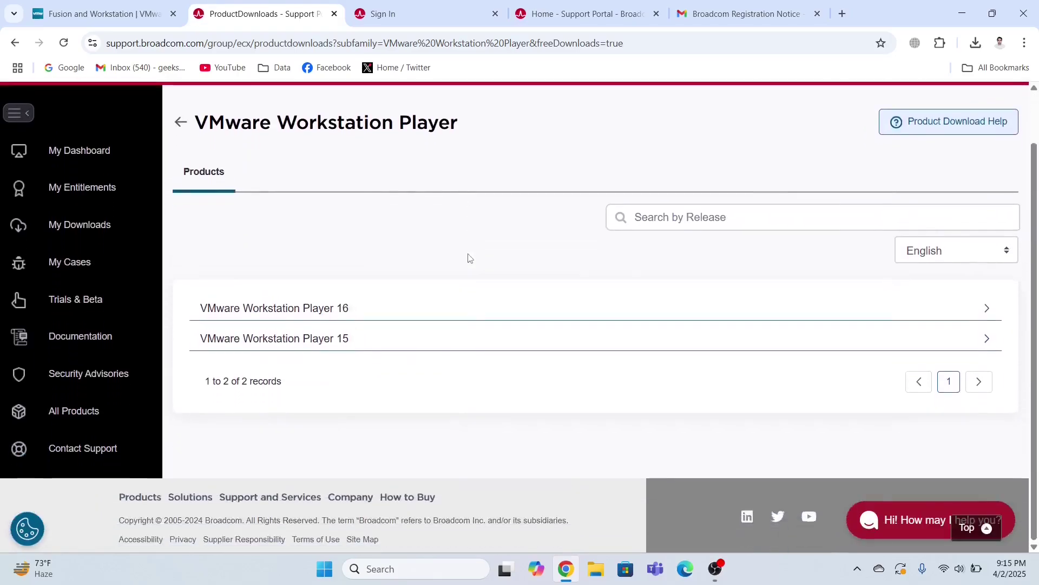
left_click(987, 308)
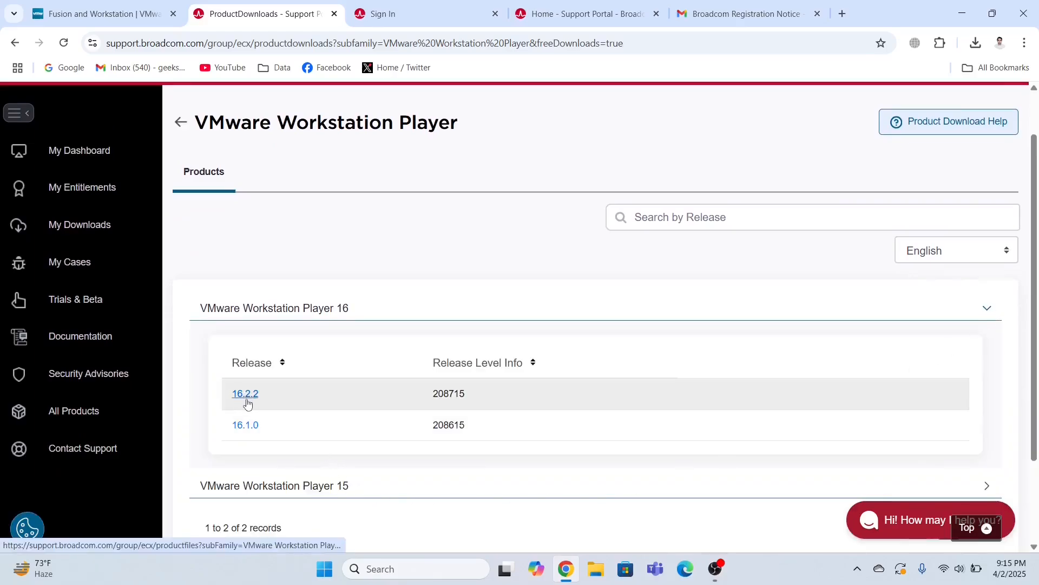
left_click(246, 393)
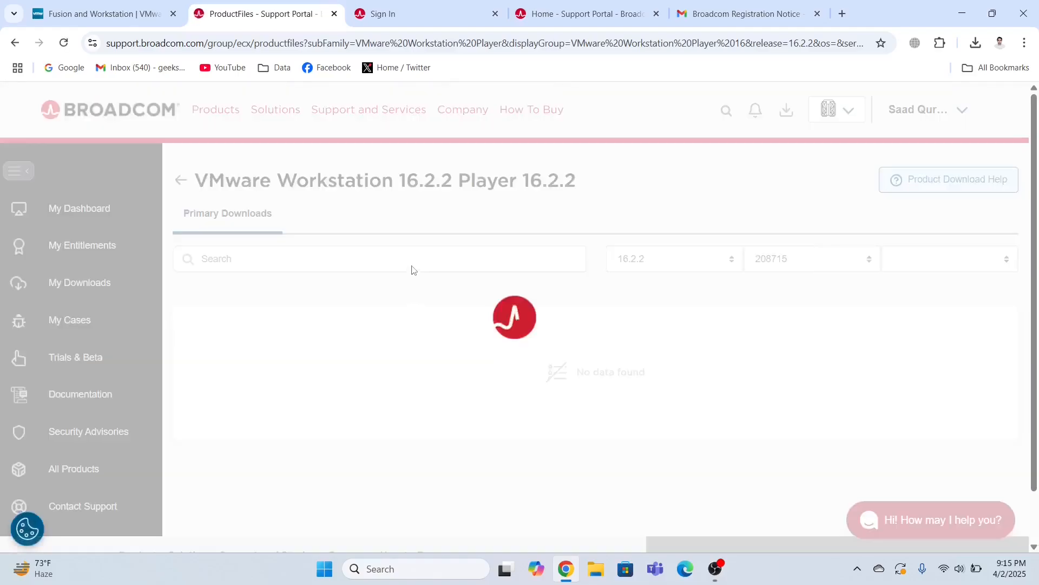
scroll(412, 265, "down", 1)
Step: Agree to the Terms and Conditions and confirm the extra verification for the 16.2.2 Player download
left_click(178, 251)
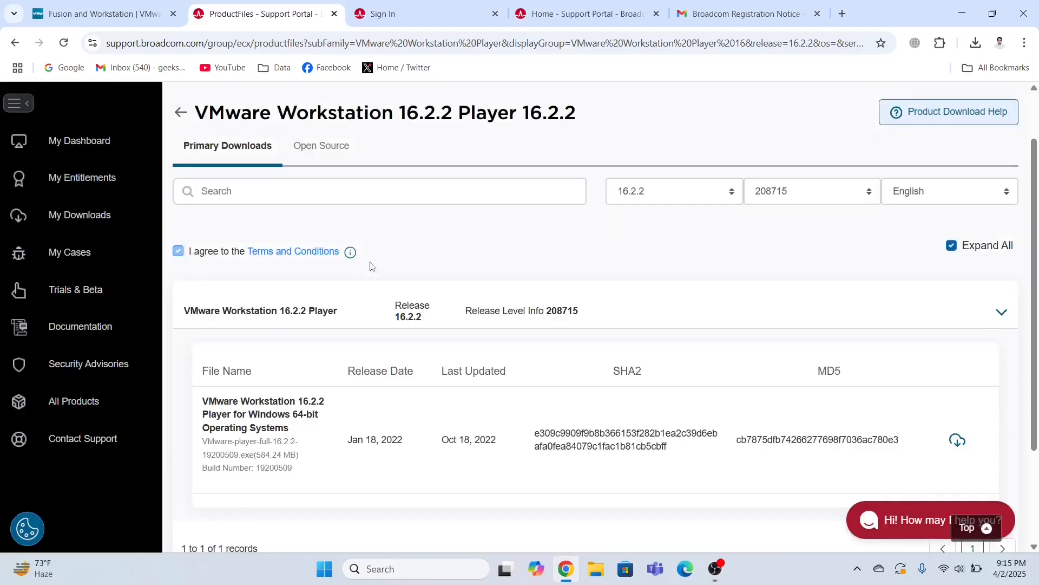
scroll(386, 268, "down", 1)
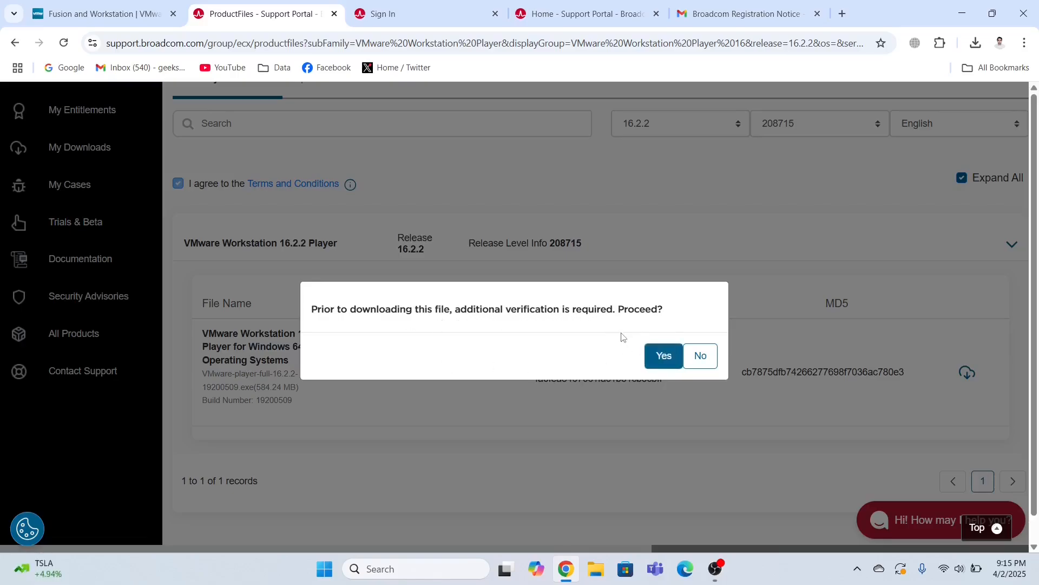
left_click(663, 355)
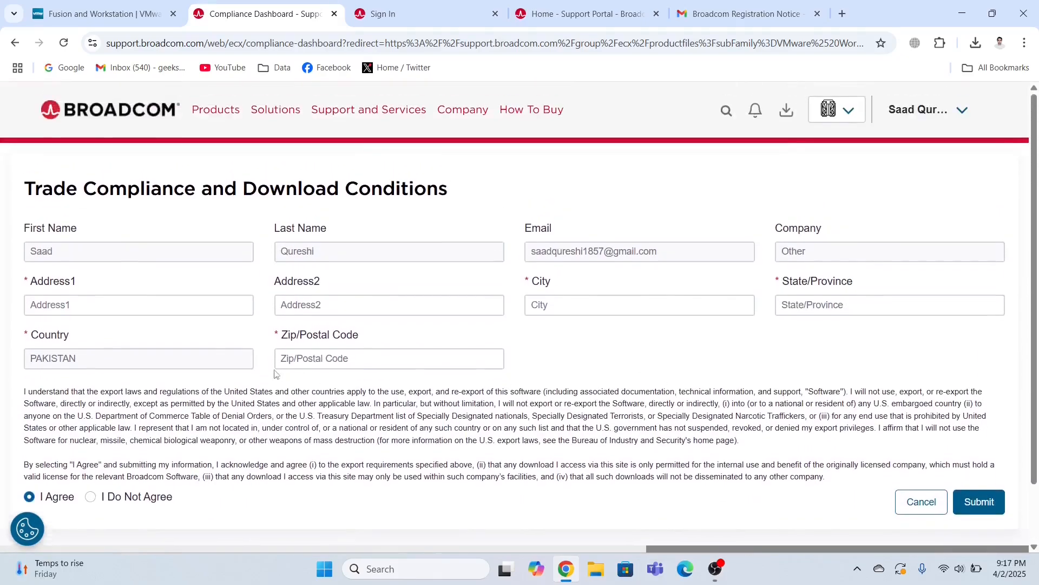
Step: Fill the Rawalpindi address from autofill with Punjab as State/Province and submit the compliance form
left_click(138, 304)
left_click(106, 334)
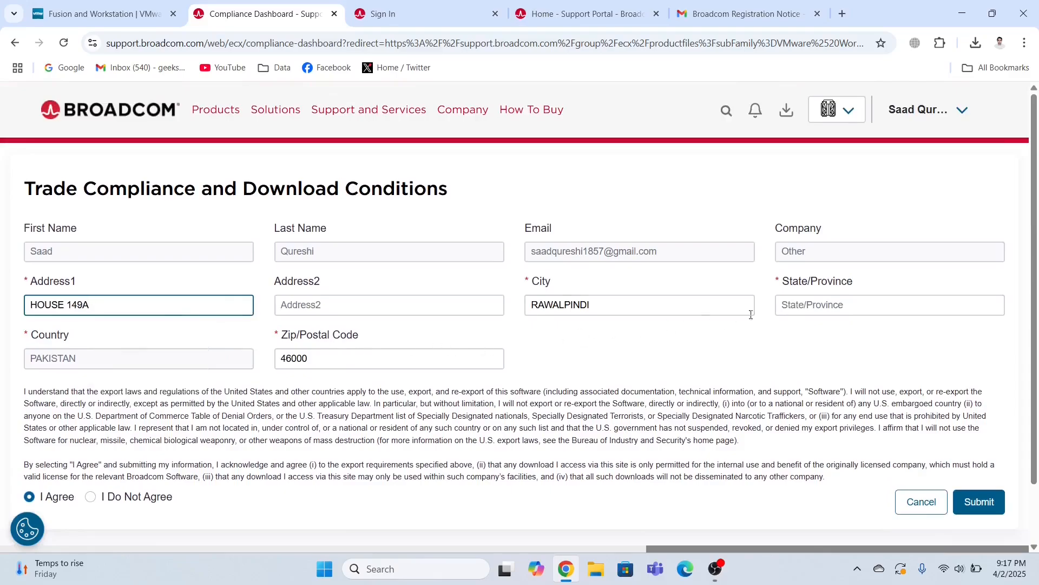
left_click(812, 306)
type("Punjab")
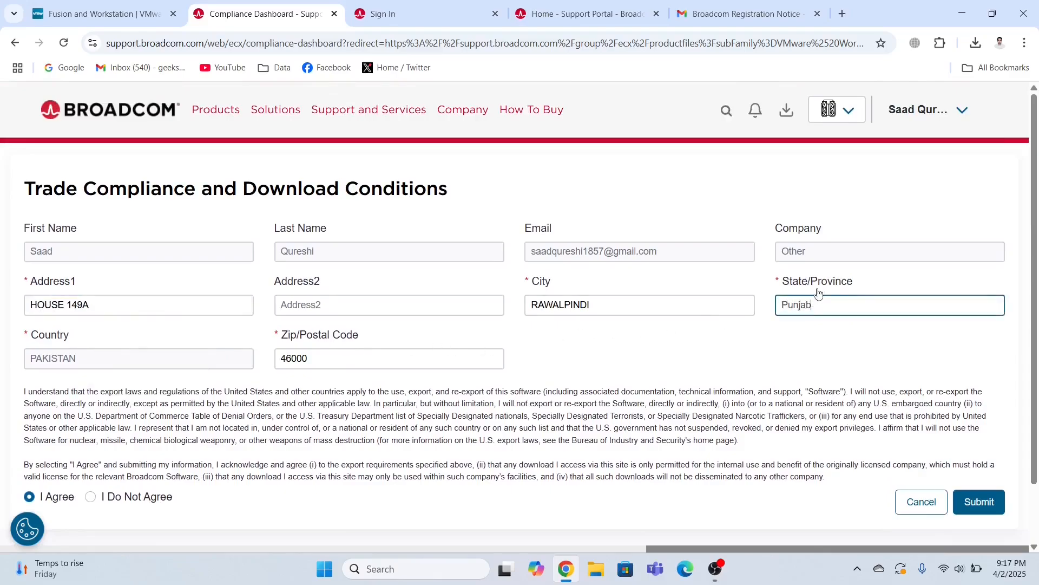
scroll(687, 347, "down", 1)
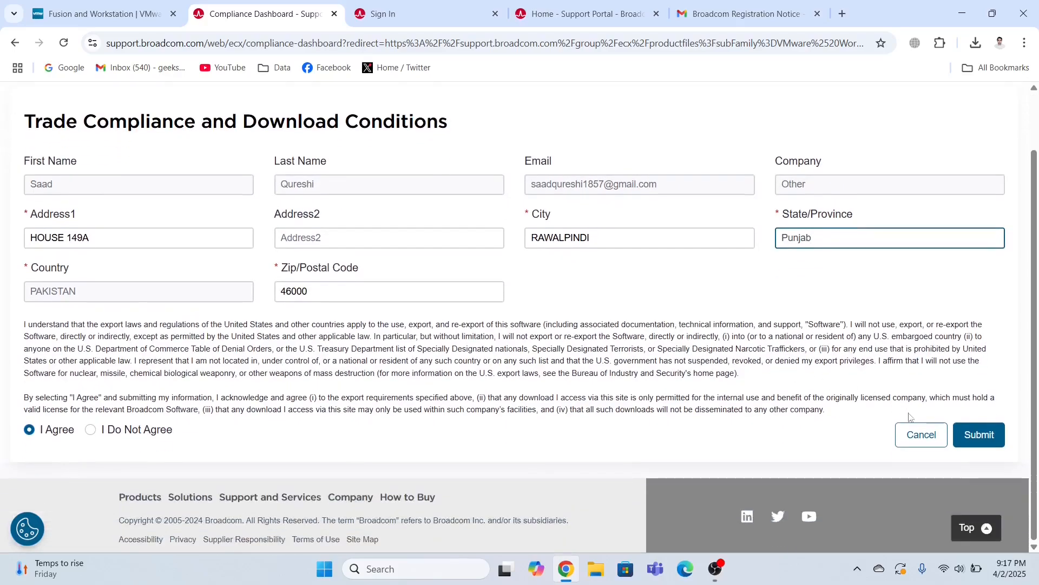
left_click(979, 434)
left_click(782, 262)
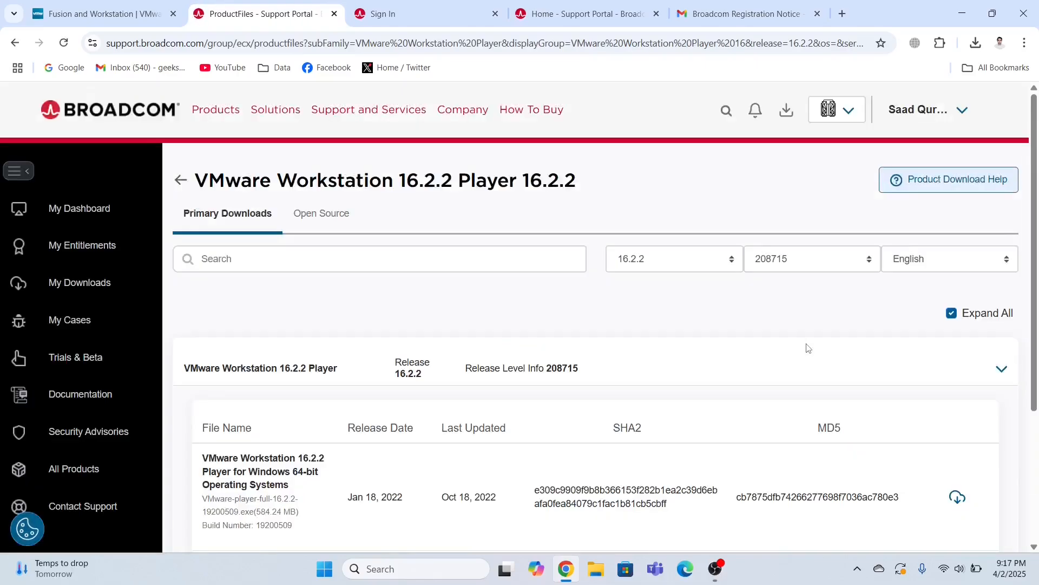
scroll(808, 348, "down", 2)
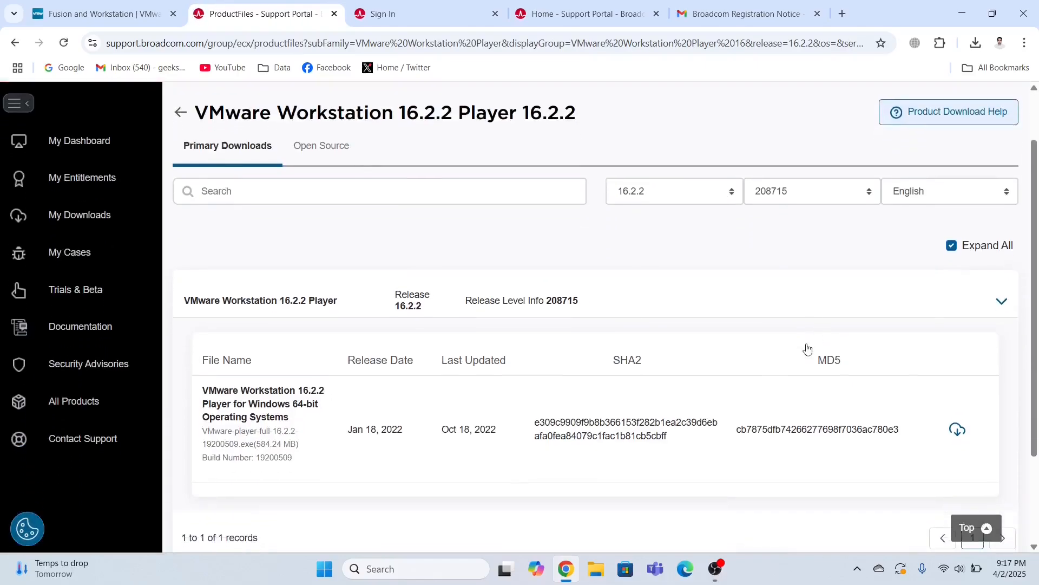
Step: Download the 64-bit Windows Player installer, cancel the duplicate download, and minimize Chrome to the desktop
left_click(957, 364)
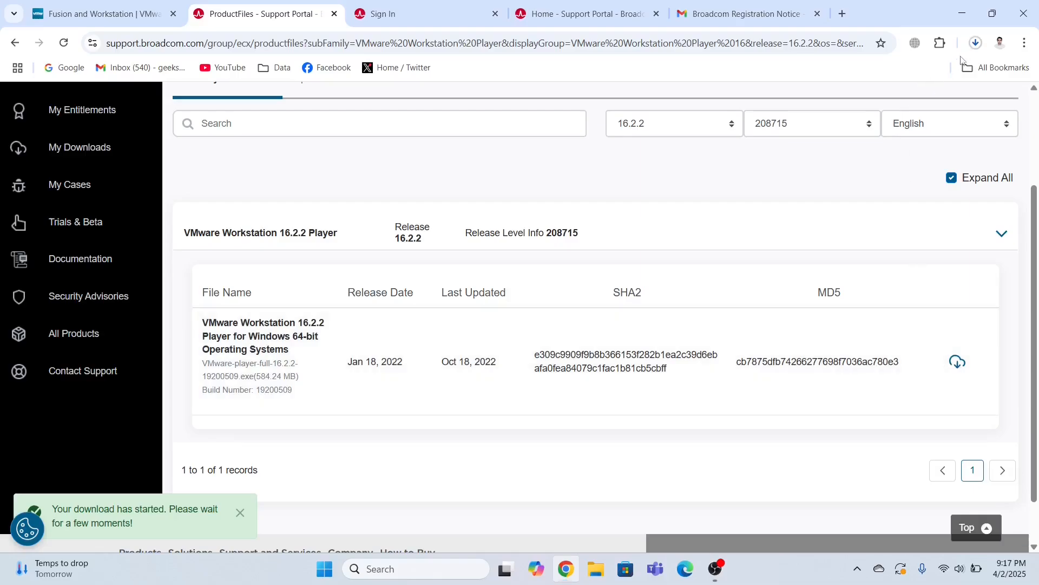
left_click(976, 43)
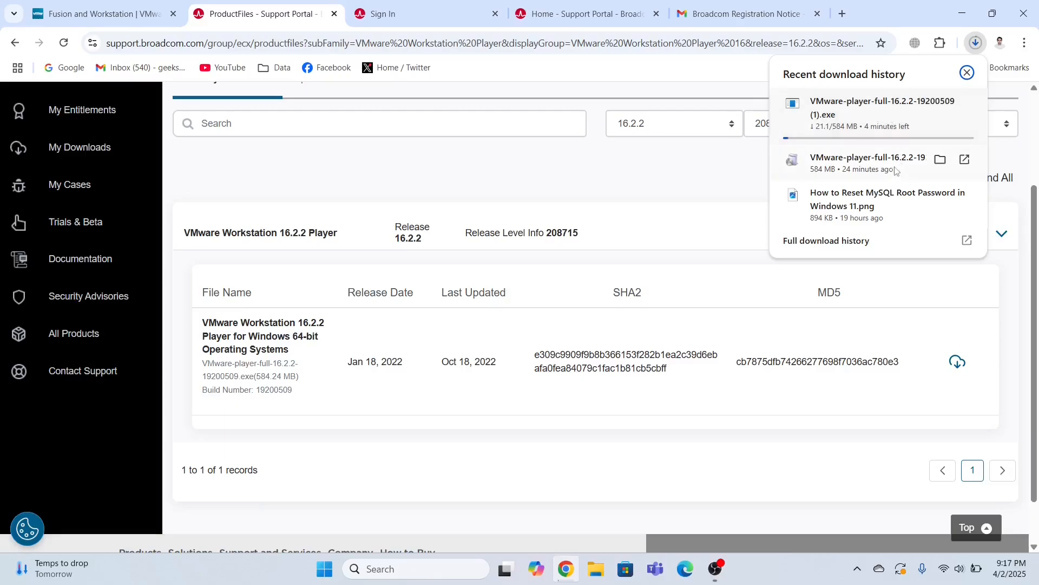
mouse_move(867, 114)
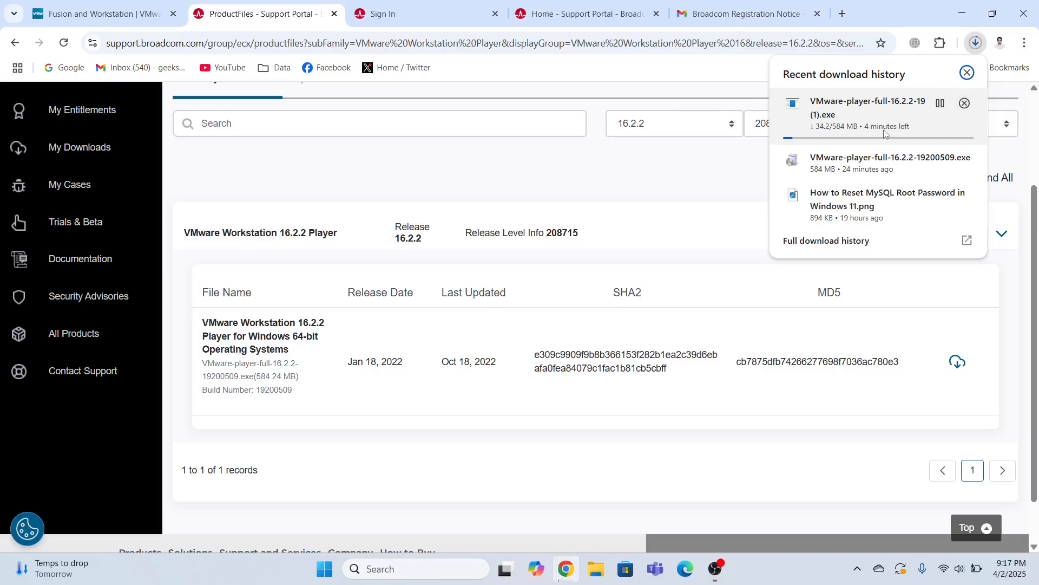
left_click(963, 103)
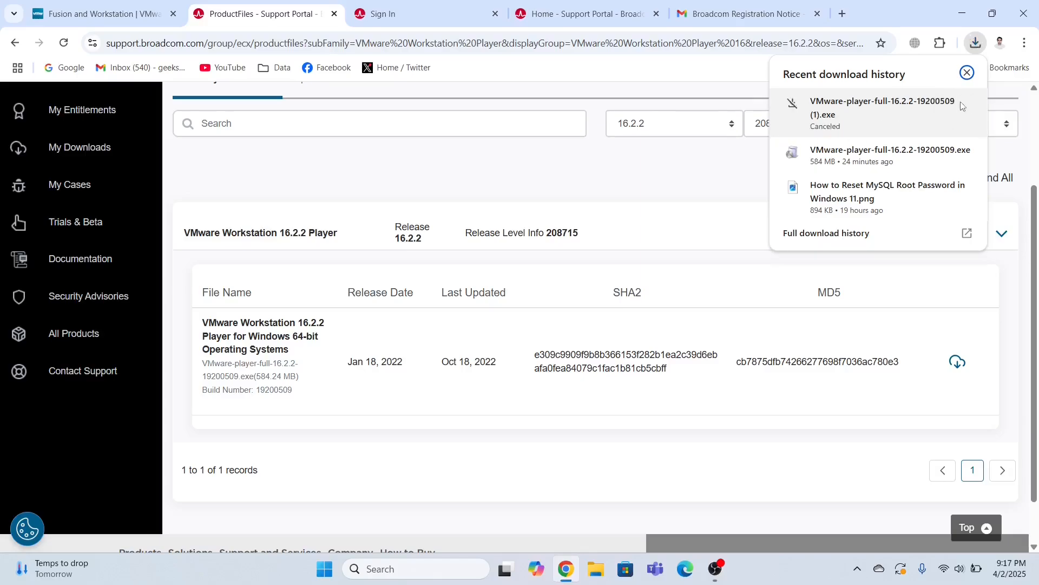
mouse_move(873, 159)
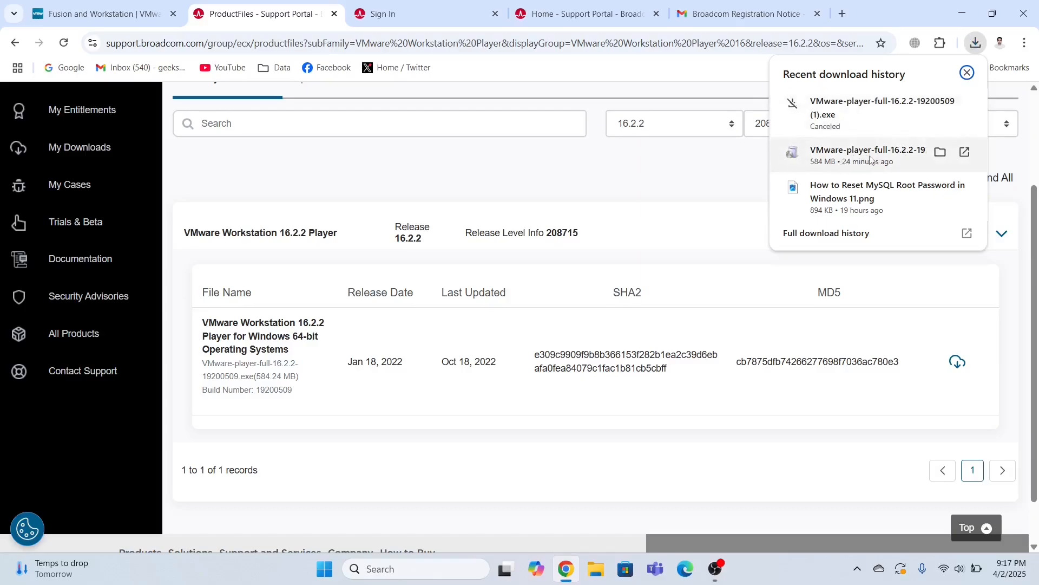
left_click(856, 155)
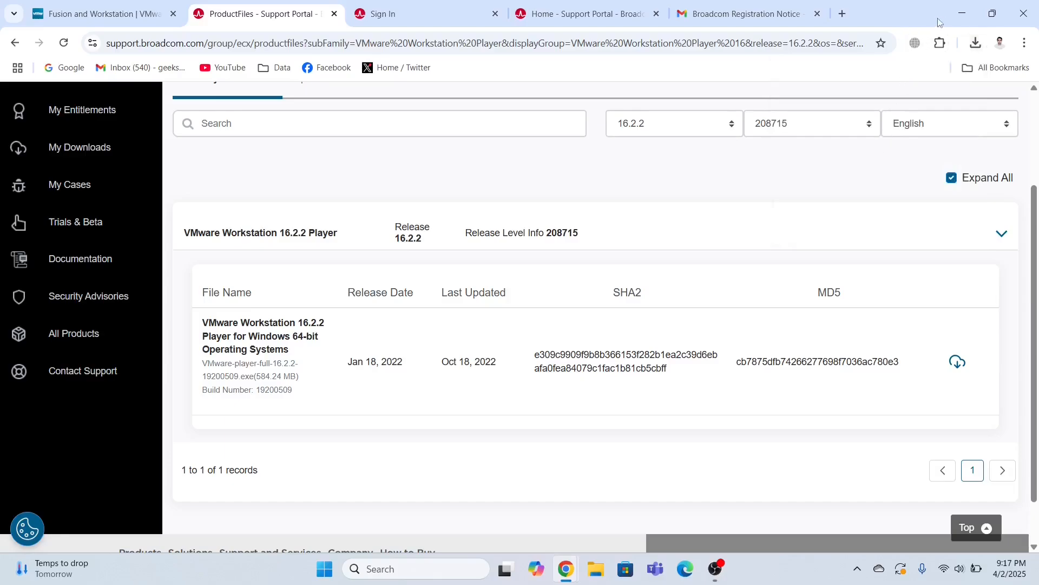
left_click(960, 14)
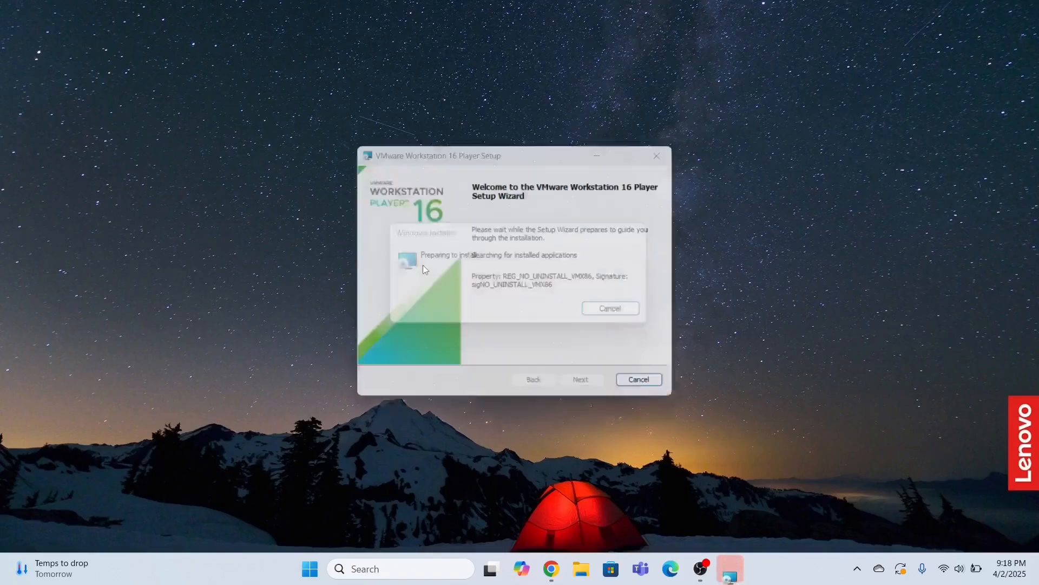
Step: Accept the license agreement and enable the Enhanced Keyboard Driver in custom setup
left_click(589, 390)
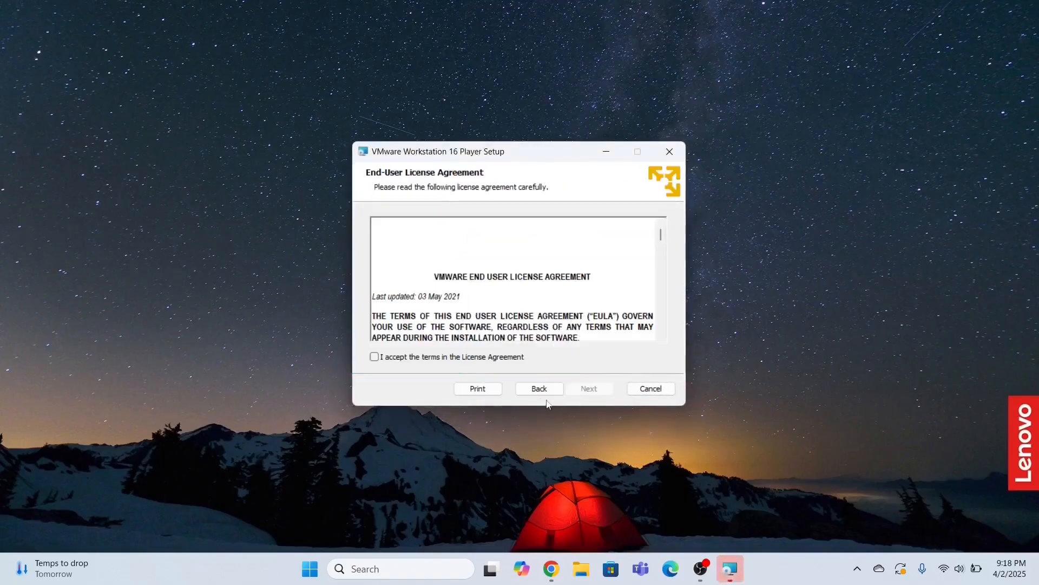
left_click(374, 357)
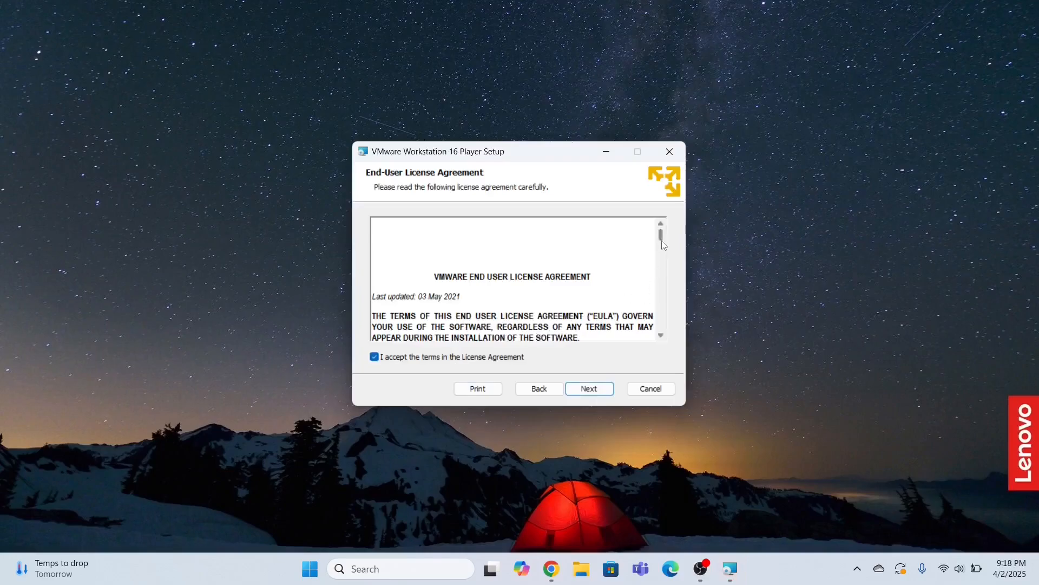
left_click_drag(661, 236, 661, 329)
left_click(589, 391)
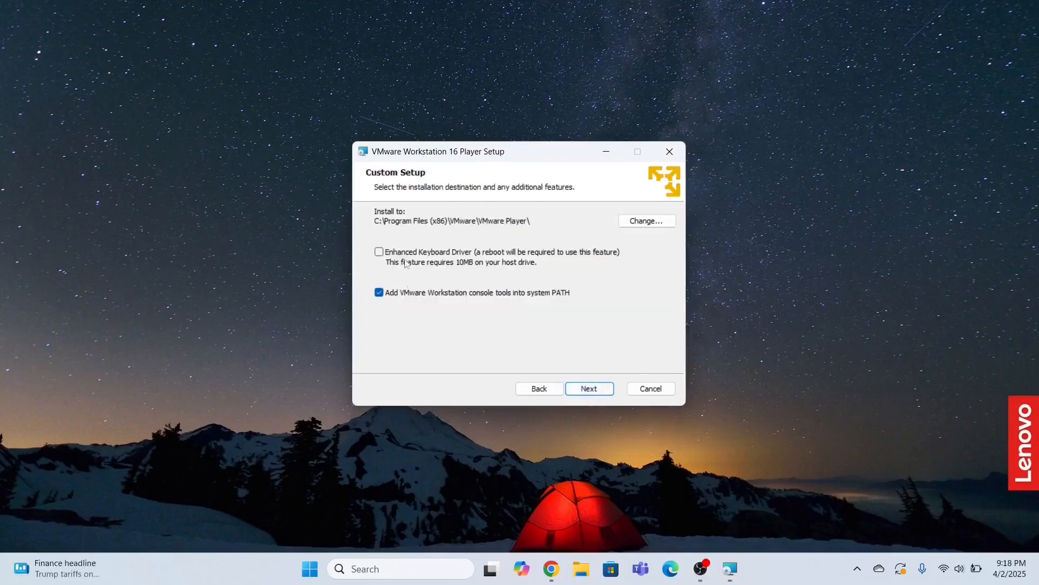
left_click(379, 252)
left_click(590, 389)
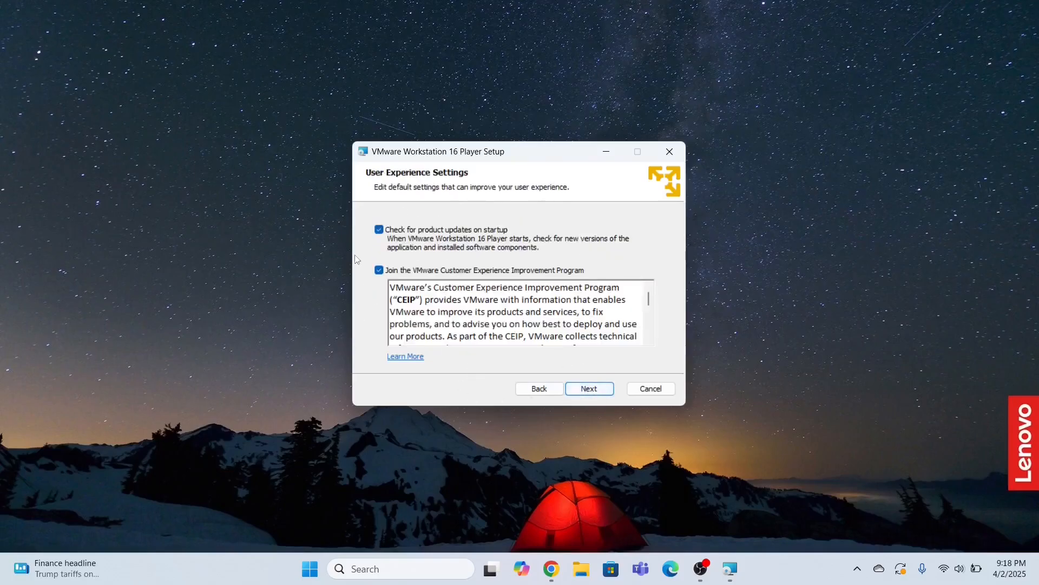
Step: Turn off update checks and CEIP, keep both shortcuts, and begin the installation
left_click(379, 230)
left_click(378, 271)
left_click(589, 388)
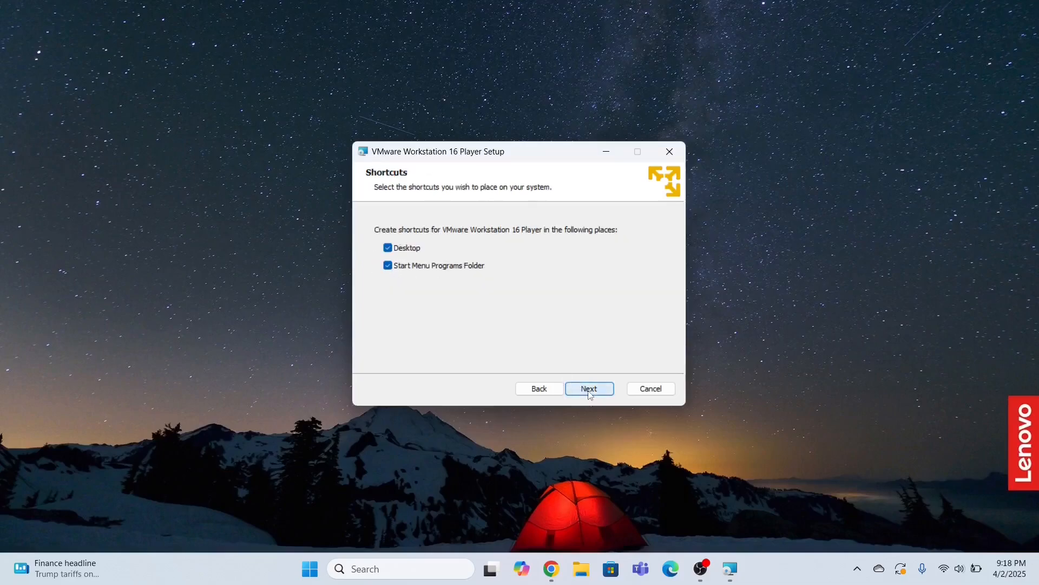
left_click(589, 388)
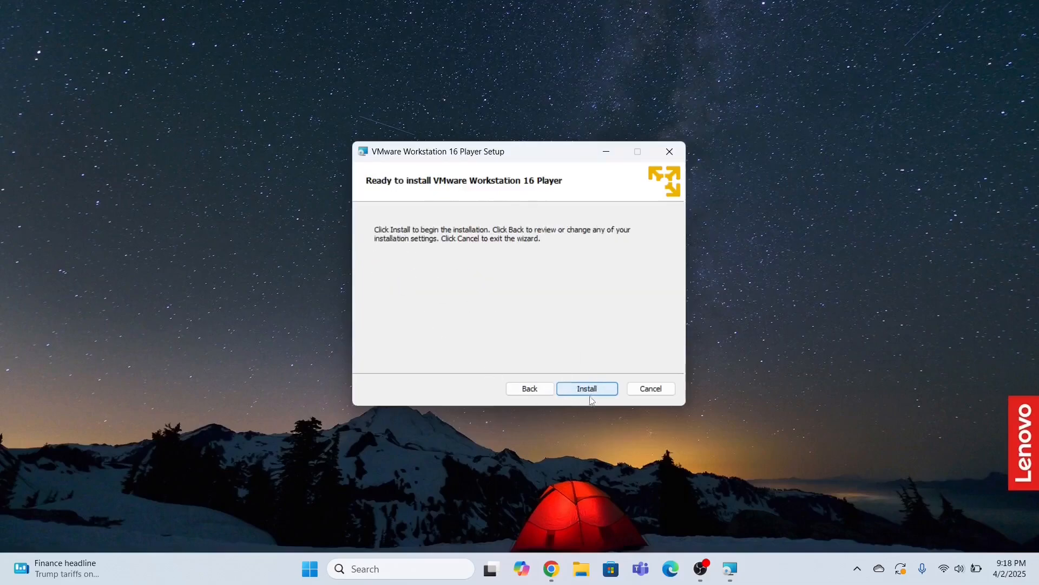
left_click(589, 389)
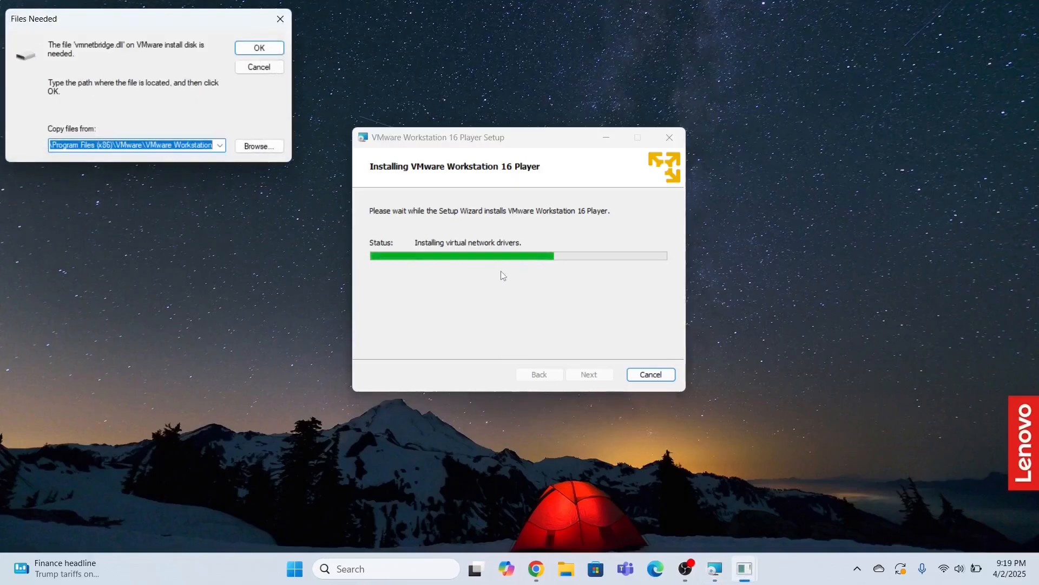
Step: Dismiss the missing vmnetbridge.dll prompt and finish the completed setup wizard
left_click(293, 105)
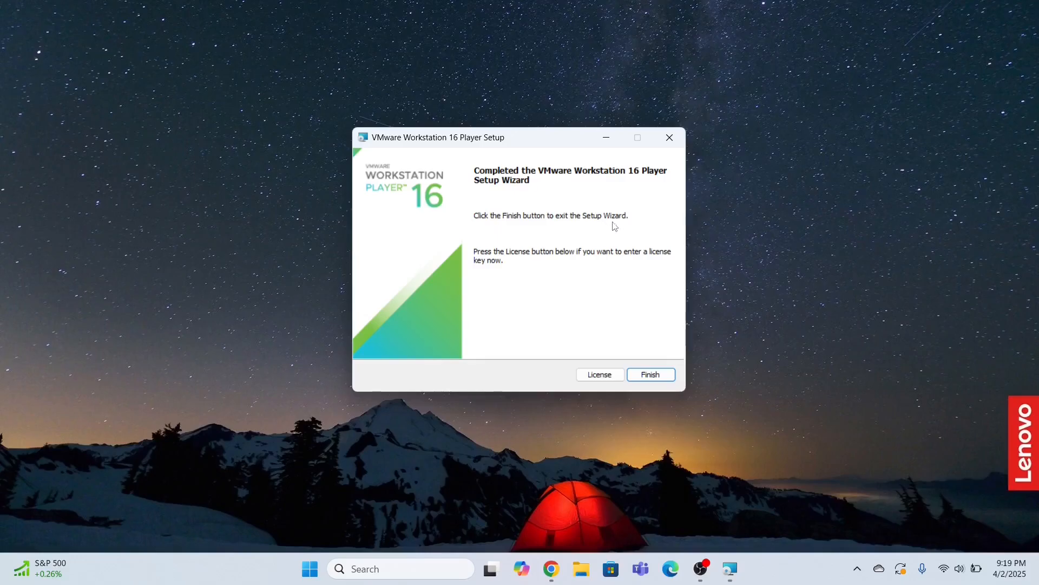
left_click(658, 375)
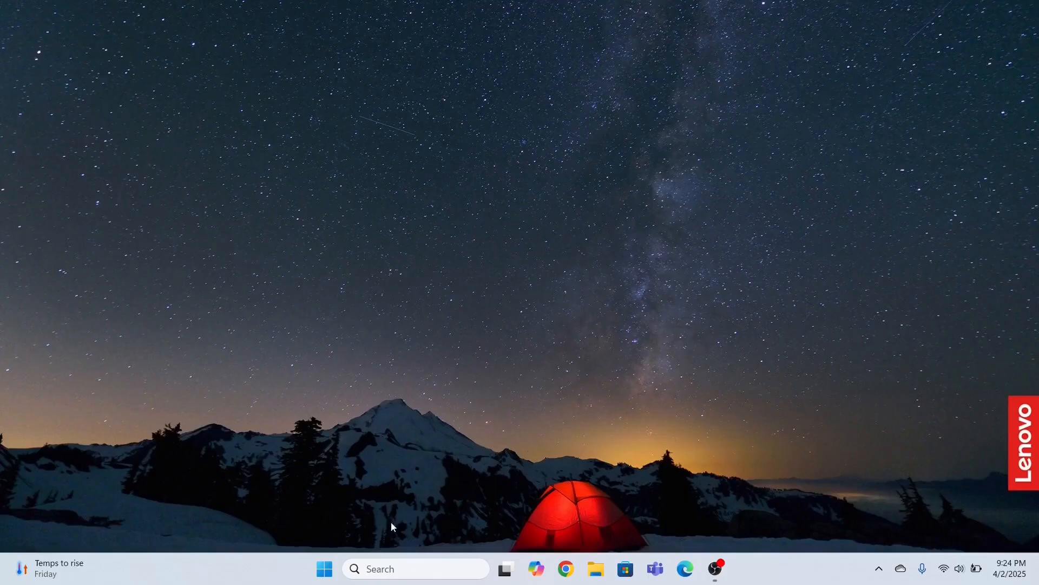
Step: Search 'vm' in Windows search and launch VMware Workstation 16 Player
left_click(396, 569)
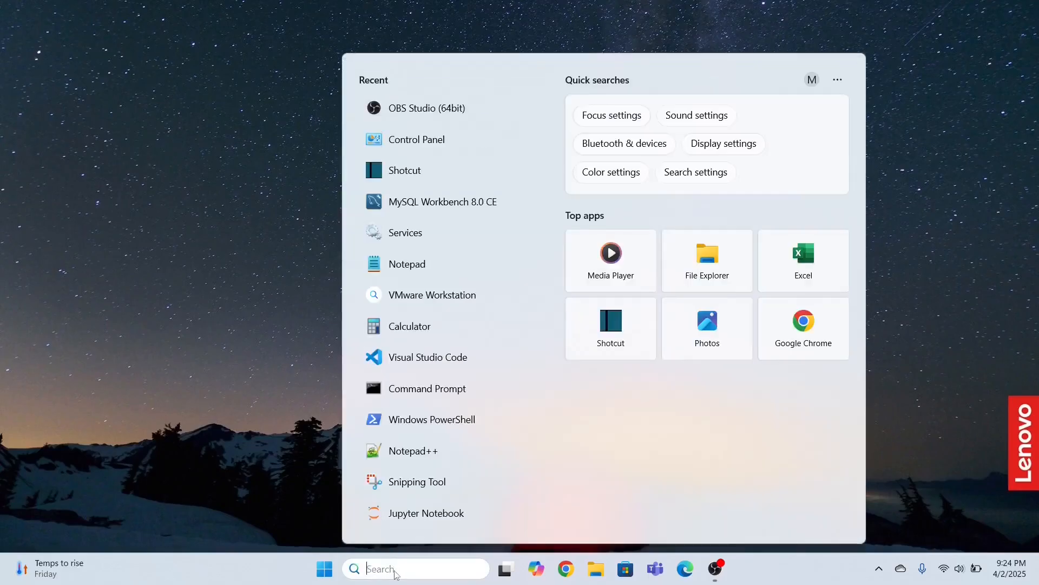
type("vm")
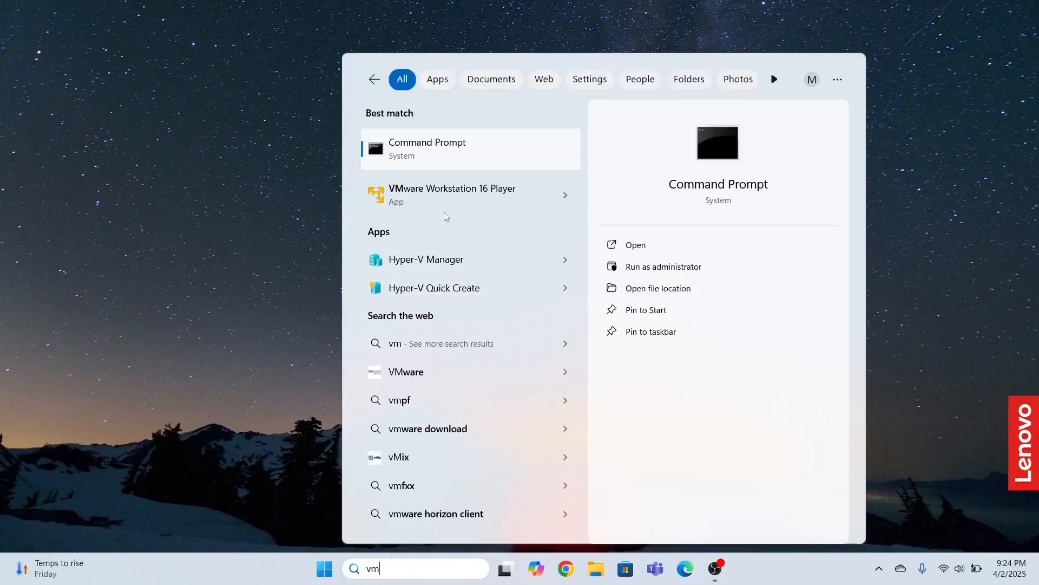
left_click(451, 197)
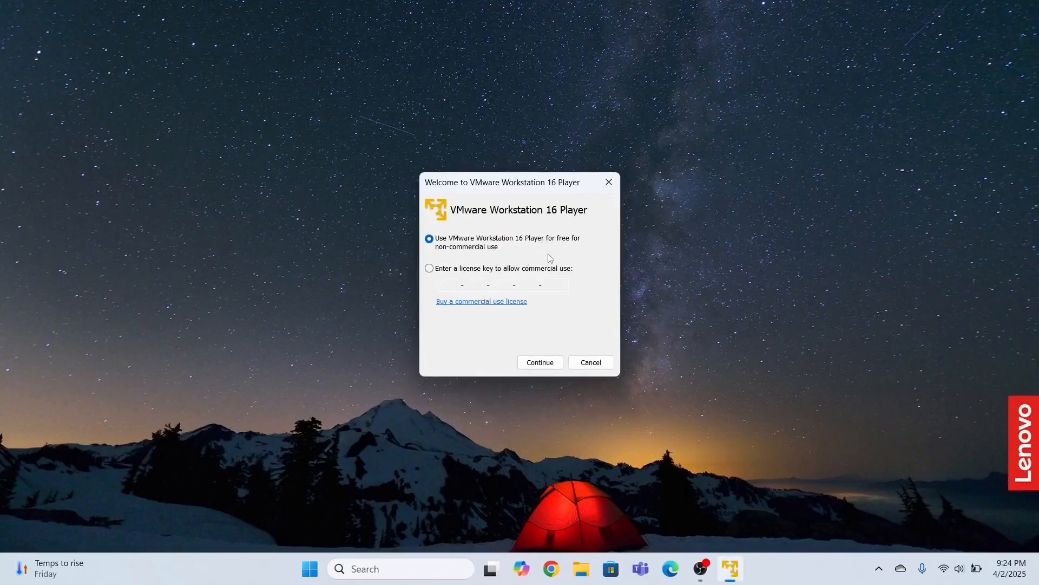
Step: Confirm free non-commercial use, finish the welcome dialog, and maximize the Player window
left_click(539, 362)
left_click(540, 362)
left_click_drag(379, 116, 613, 98)
left_click(751, 98)
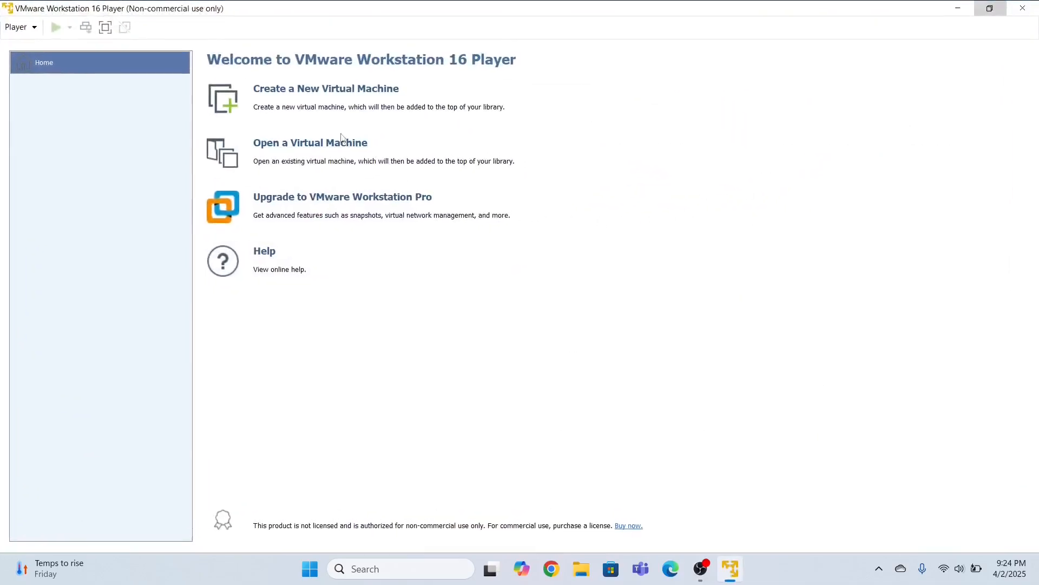